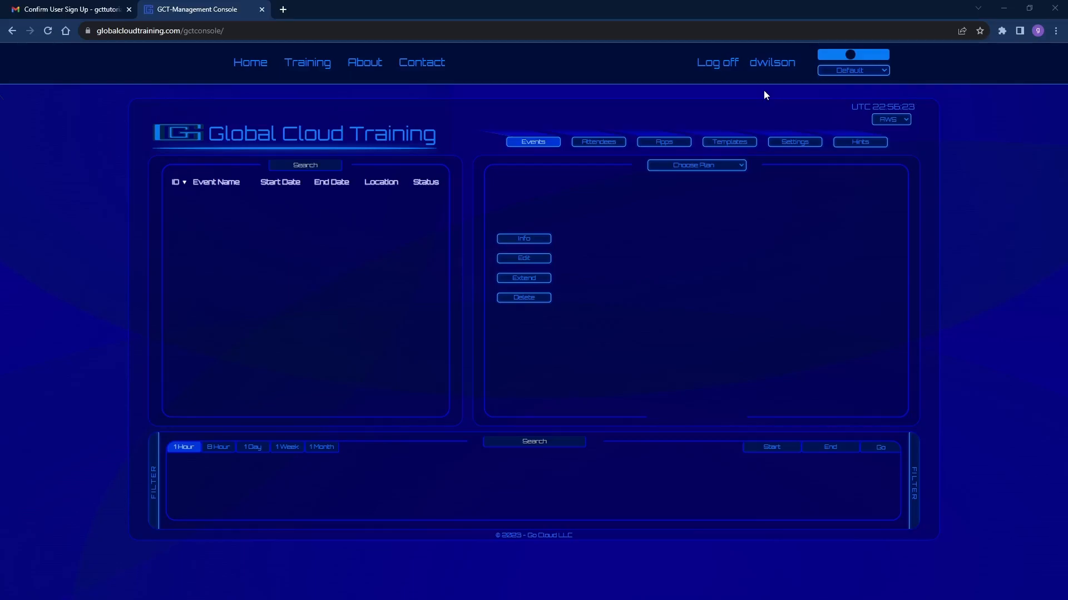
- Start creating a new template in the US East (N. Virginia) region
{"action": "left_click", "coordinate": [736, 146]}
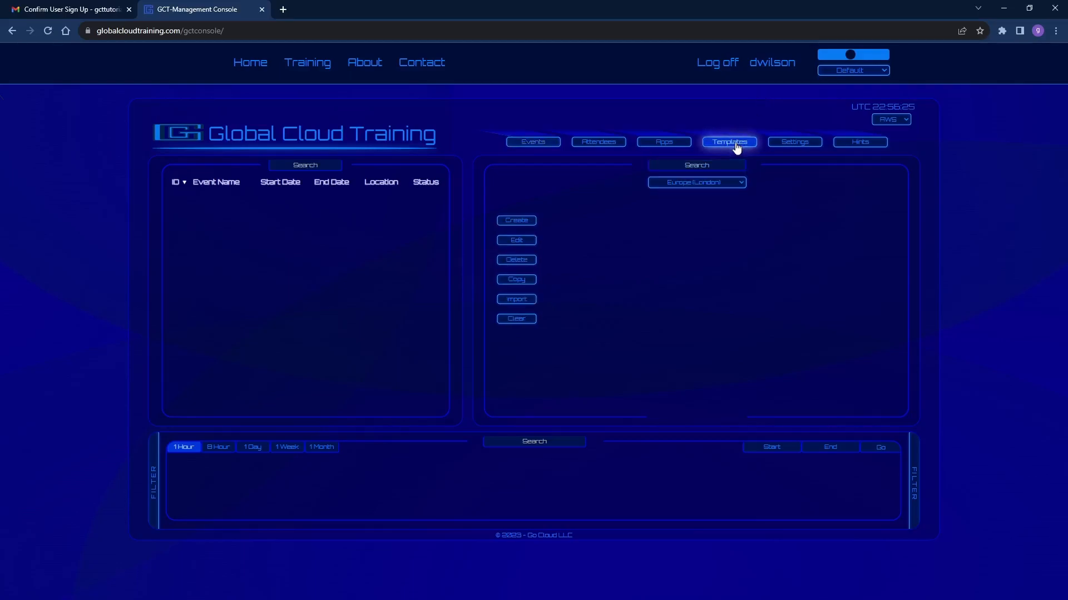
{"action": "left_click", "coordinate": [725, 184]}
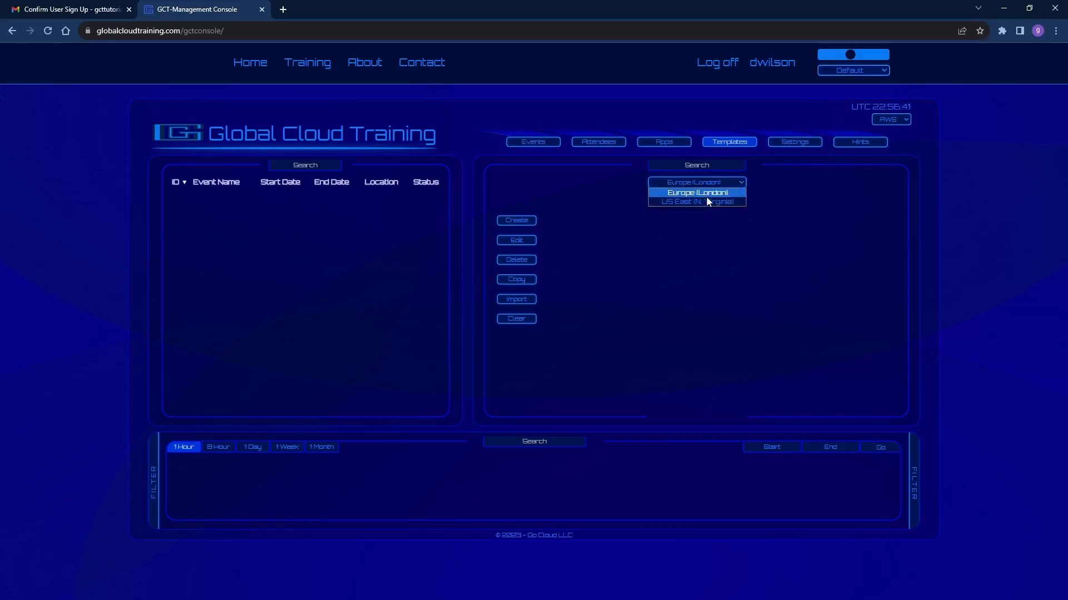
{"action": "left_click", "coordinate": [740, 202]}
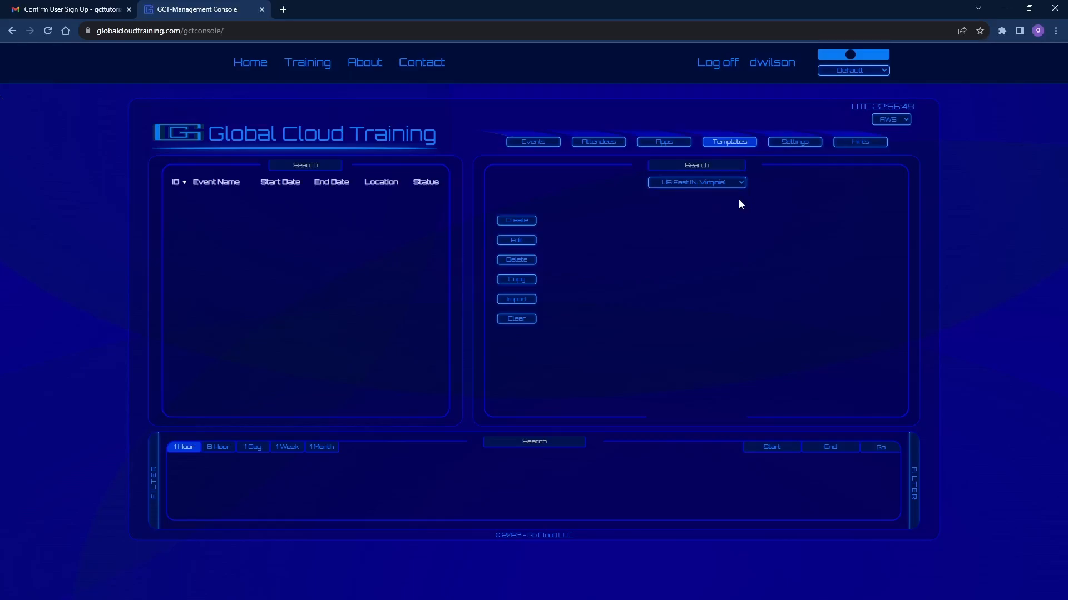
{"action": "left_click", "coordinate": [518, 221]}
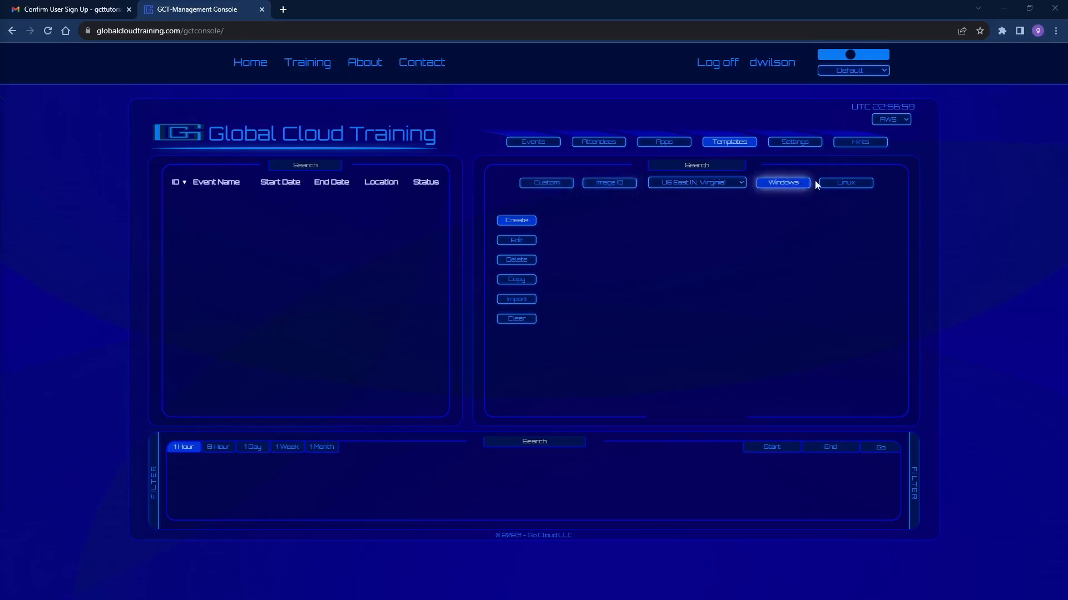
- Check the custom images, and look up the image with ID ami-04132f301c3e4f138
{"action": "left_click", "coordinate": [543, 180]}
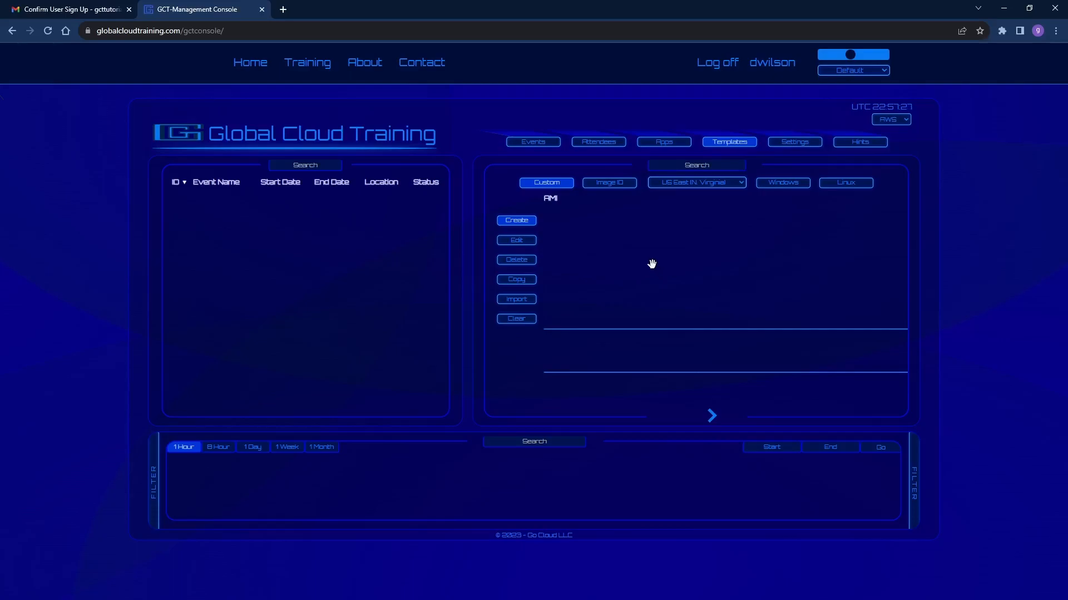
{"action": "left_click", "coordinate": [605, 184]}
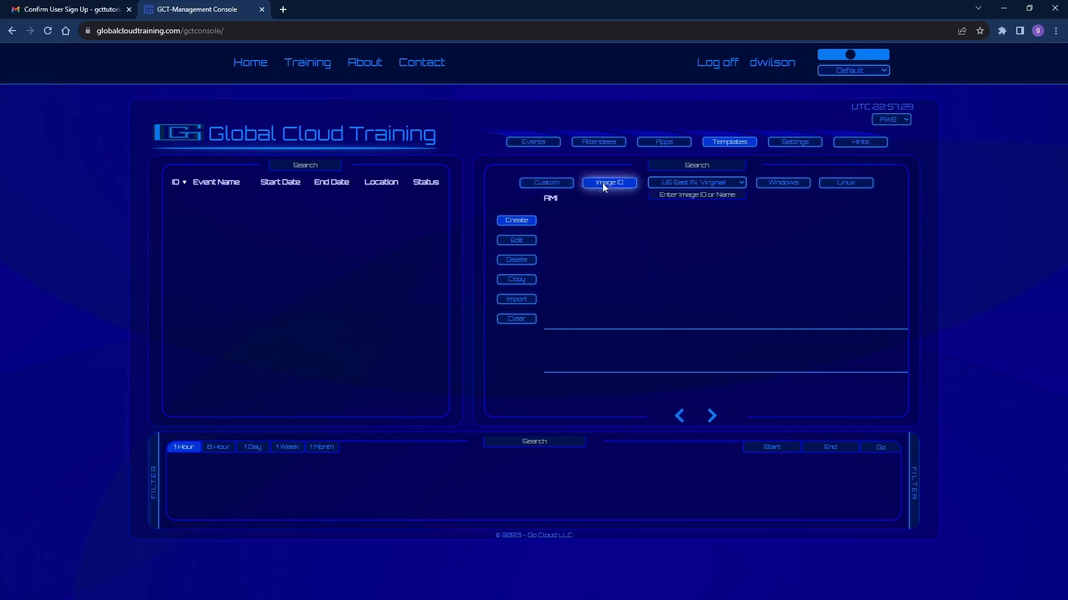
{"action": "left_click", "coordinate": [696, 196]}
{"action": "type", "text": "ami-04132f301c3e4f138"}
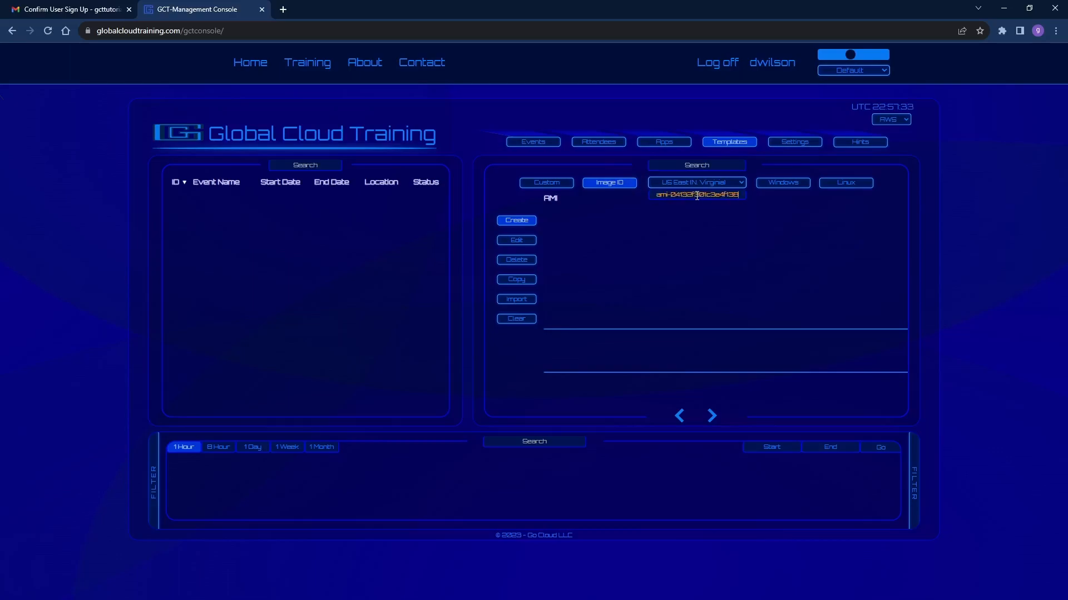
{"action": "key", "text": "Return"}
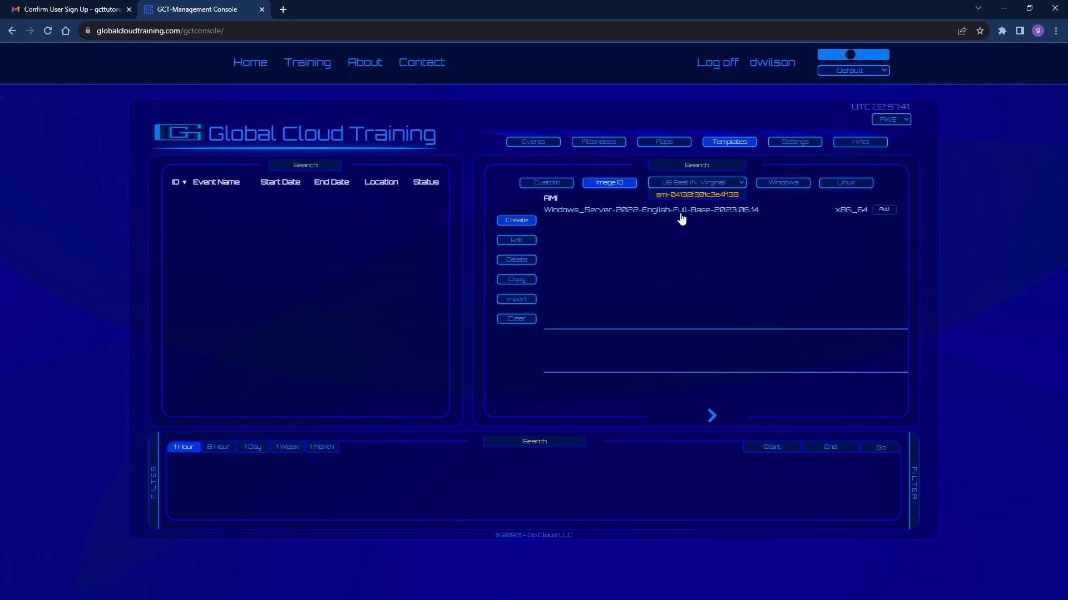
- Browse the available Windows and Linux machine images for the region
{"action": "left_click", "coordinate": [782, 183]}
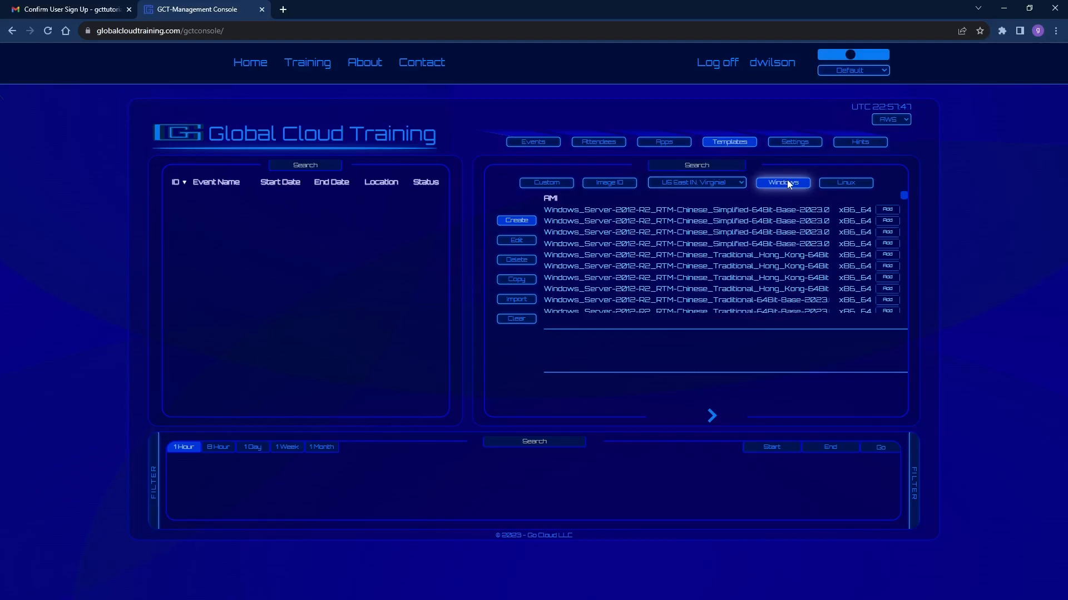
{"action": "left_click_drag", "start_coordinate": [904, 196], "coordinate": [905, 279]}
{"action": "left_click", "coordinate": [850, 185]}
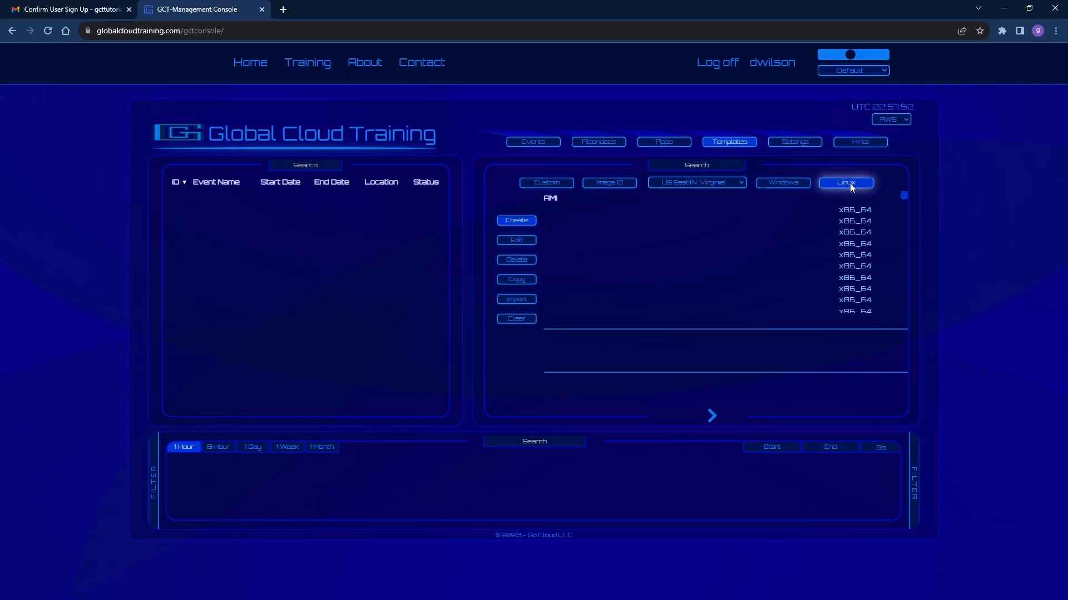
{"action": "left_click_drag", "start_coordinate": [905, 194], "coordinate": [903, 239]}
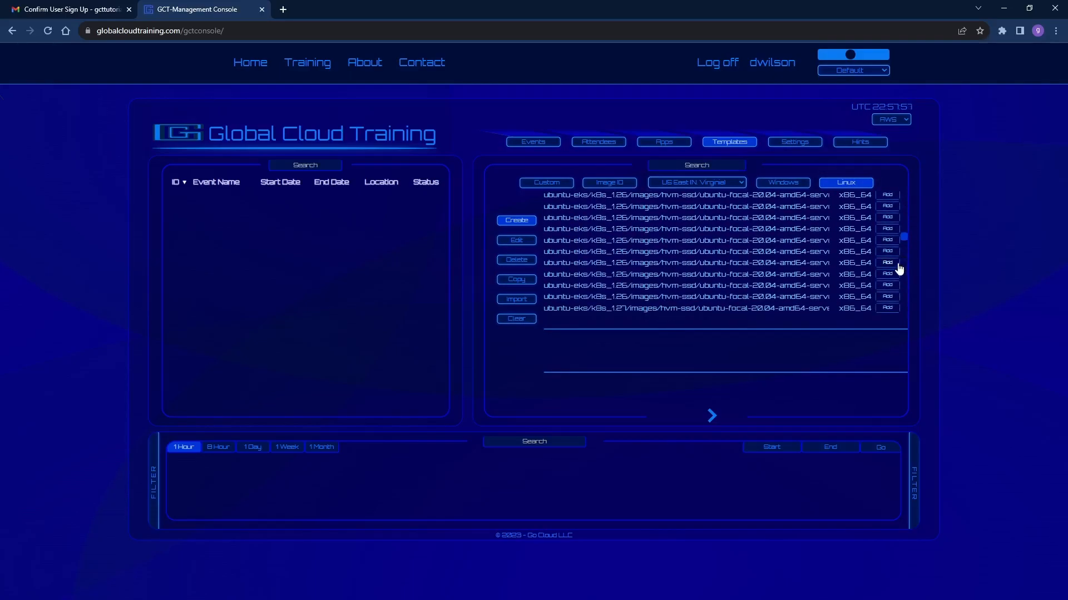
- Filter the Windows images by 2022-english-full-base and add Windows_Server-2022-English-Full-Base-2023.06.14 to the template
{"action": "left_click", "coordinate": [778, 183]}
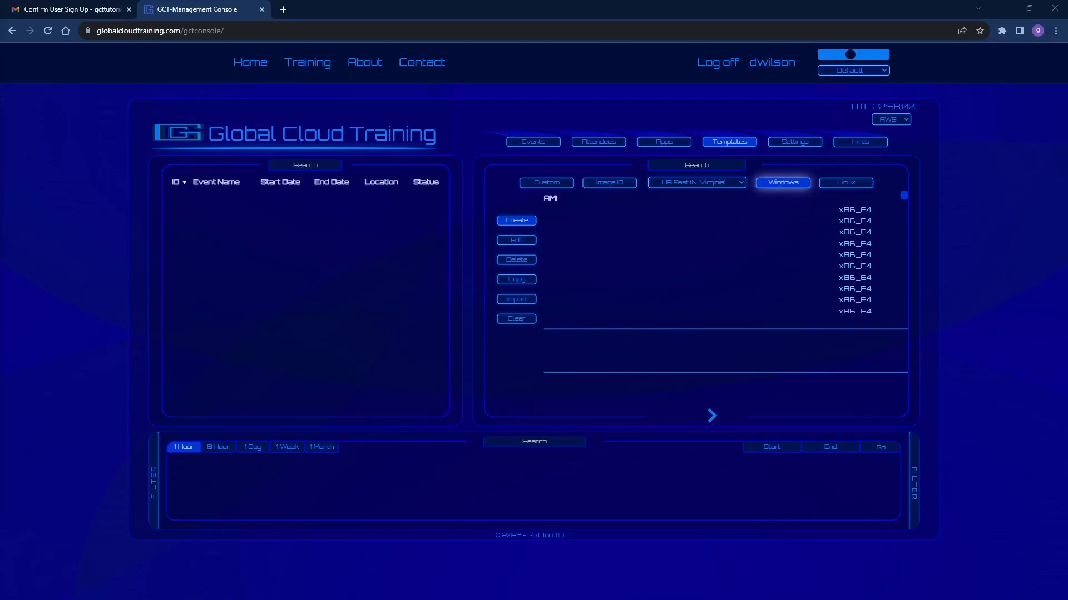
{"action": "left_click", "coordinate": [717, 164]}
{"action": "type", "text": "2022-english-full-base"}
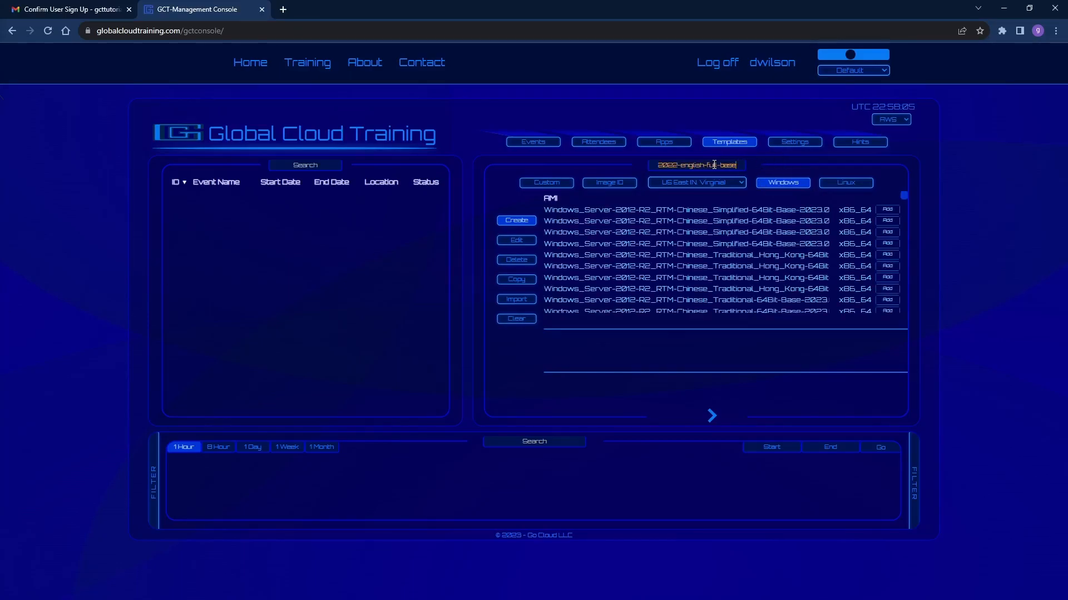
{"action": "left_click", "coordinate": [884, 211]}
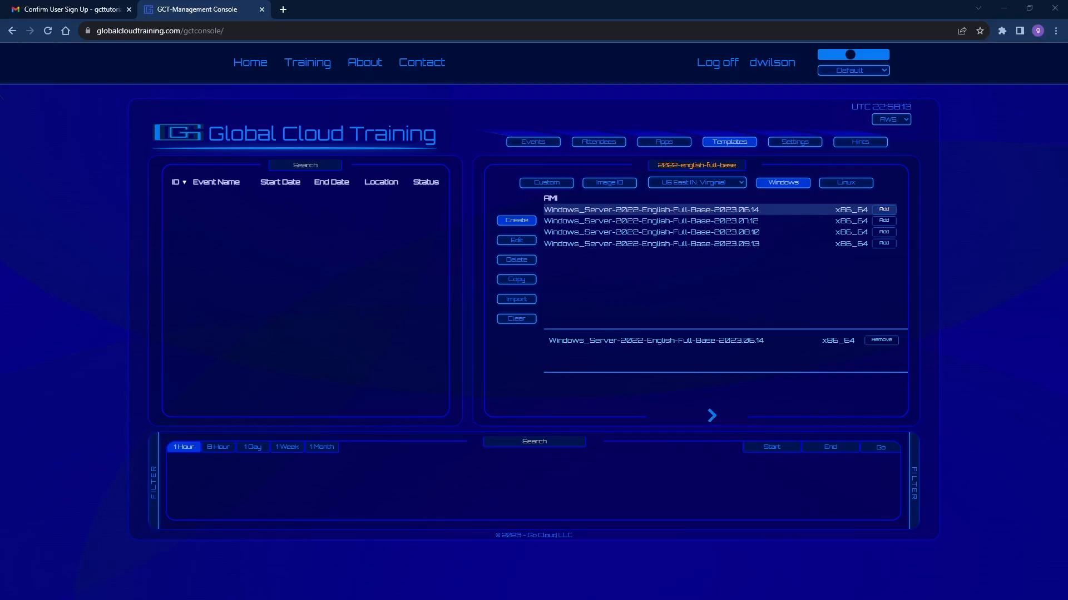
- Find the Linux image ami-01e076d5c9e040974 and add this Ubuntu Focal 20.04 server image to the template
{"action": "left_click", "coordinate": [853, 184]}
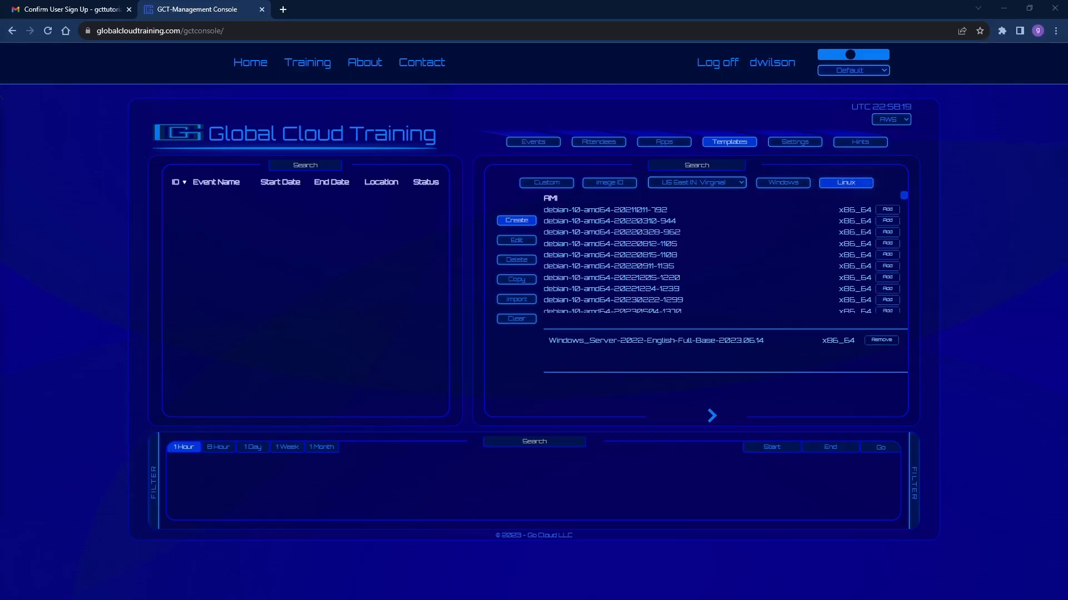
{"action": "left_click", "coordinate": [701, 165]}
{"action": "type", "text": "ami-01e076d5f9e040974"}
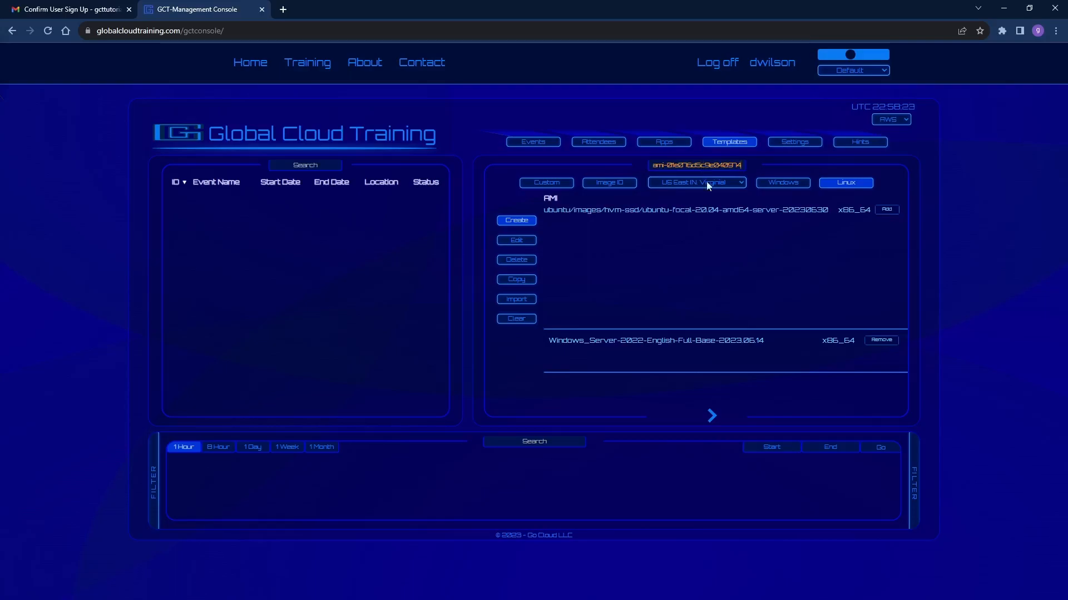
{"action": "left_click", "coordinate": [885, 210]}
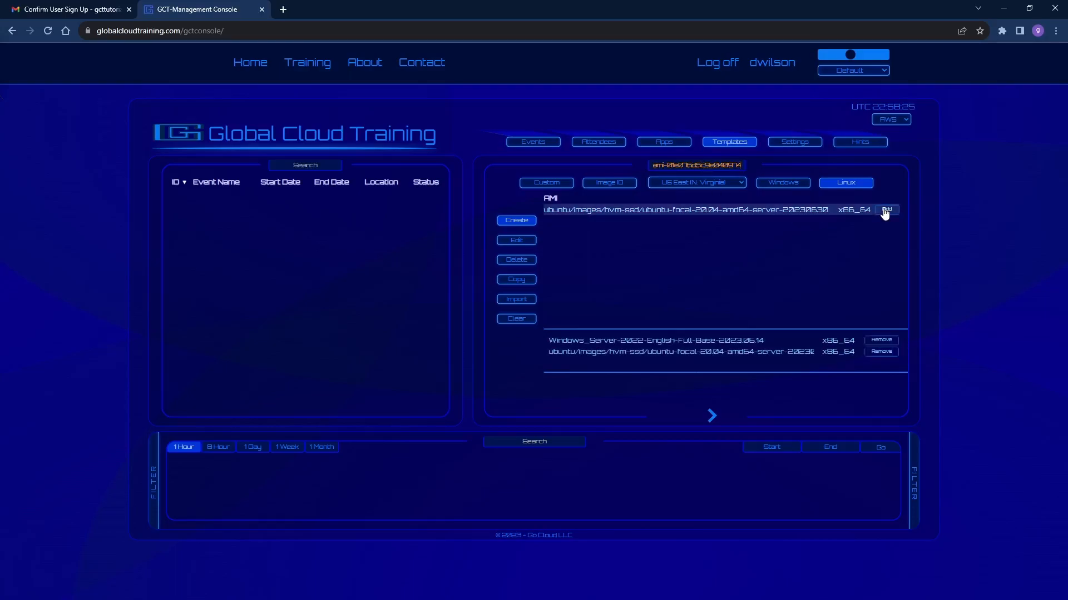
- Proceed to configuring the Windows Server 2022 image and clear its user data script
{"action": "left_click", "coordinate": [711, 416]}
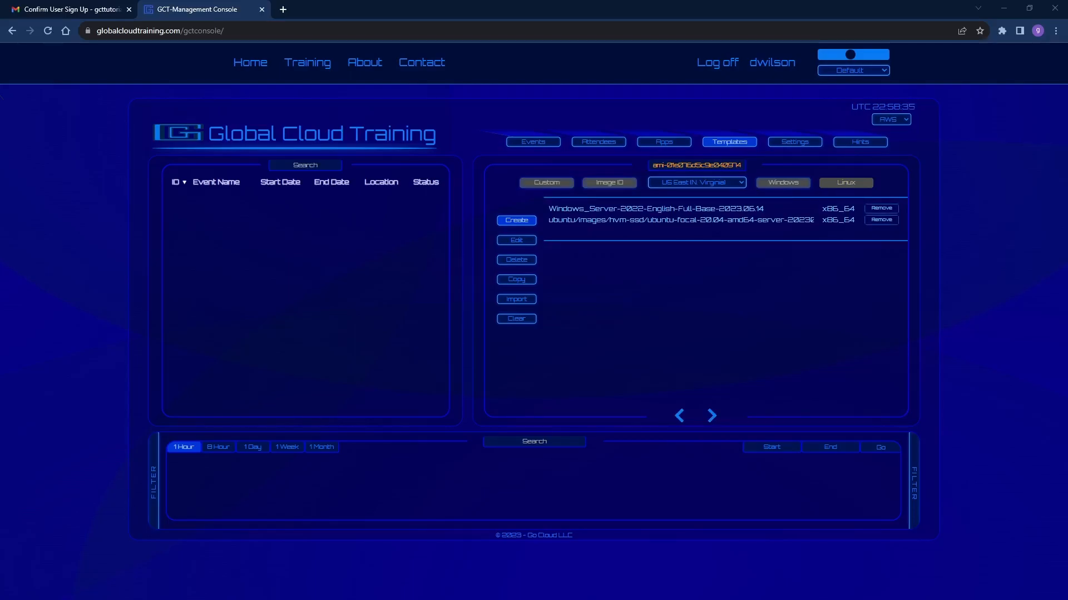
{"action": "left_click", "coordinate": [742, 212]}
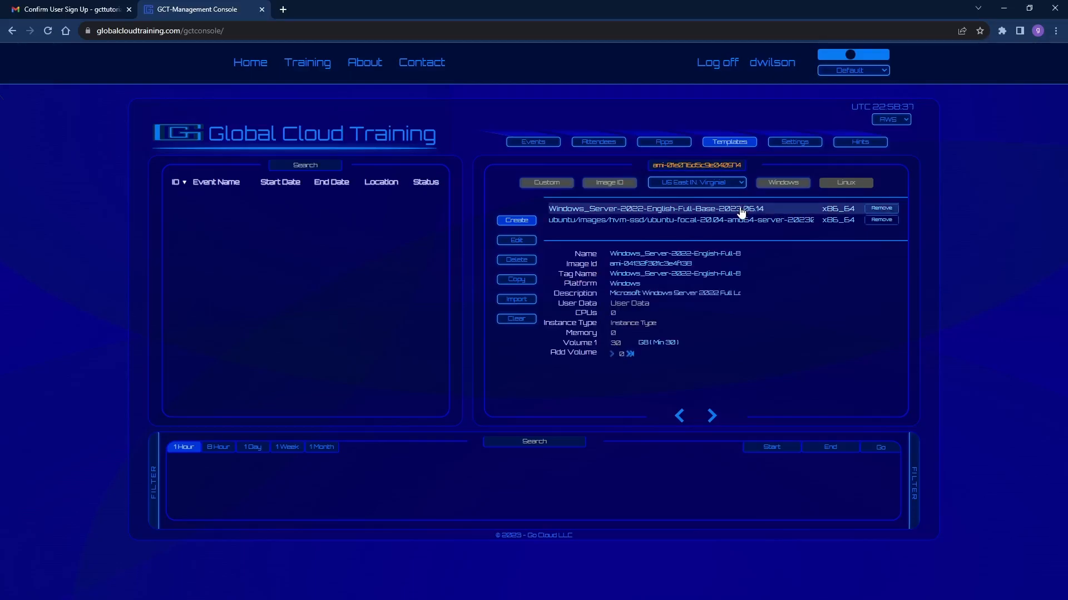
{"action": "left_click", "coordinate": [622, 304]}
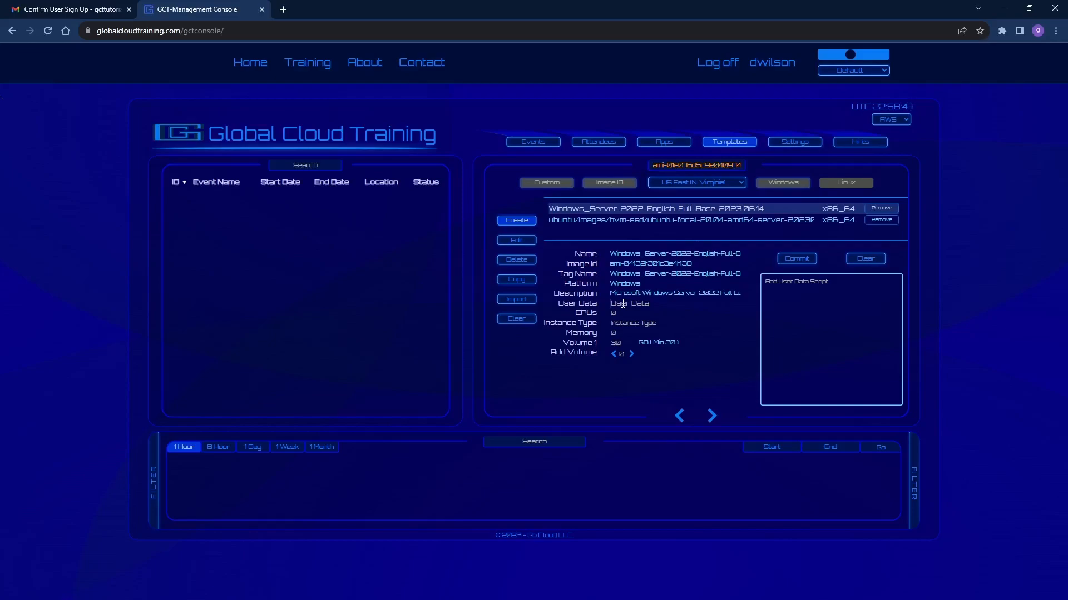
{"action": "left_click", "coordinate": [866, 259]}
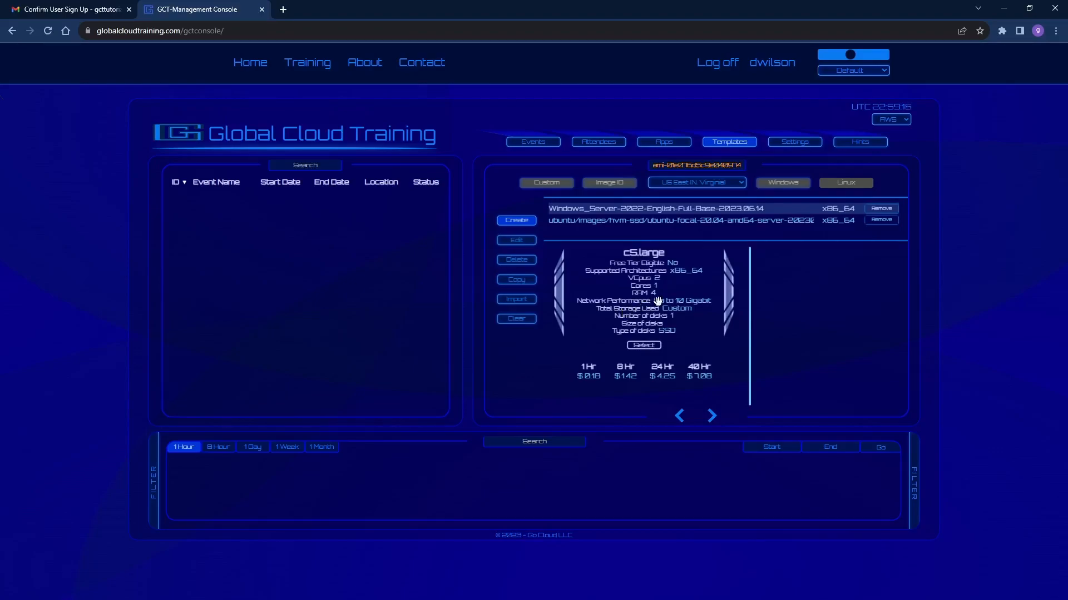
- Compare the offered instance types and select c5.large for the Windows Server 2022 image
{"action": "left_click", "coordinate": [728, 297]}
{"action": "left_click", "coordinate": [728, 298]}
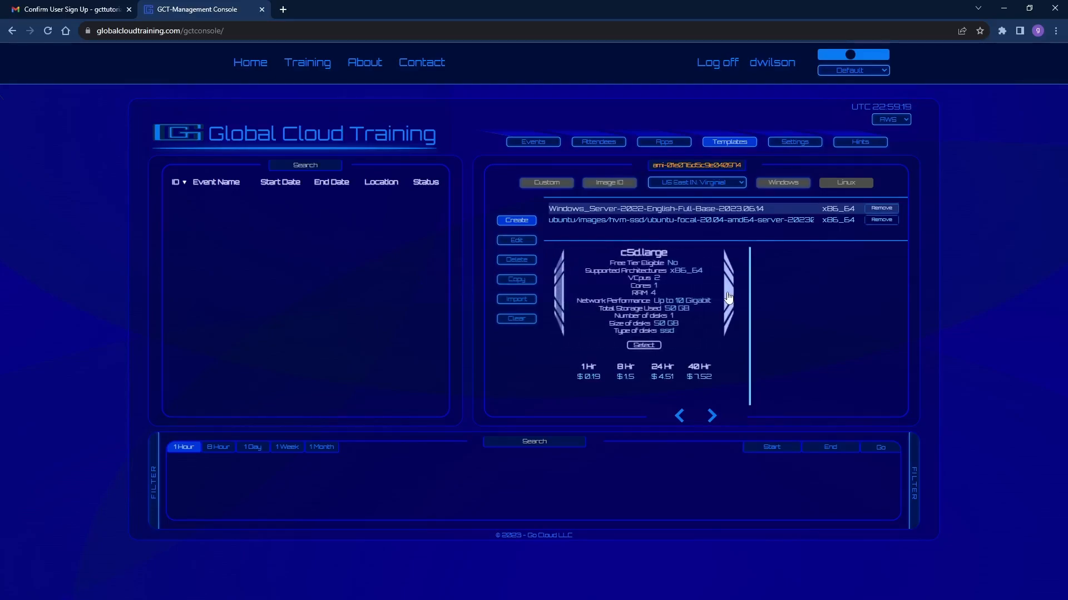
{"action": "left_click", "coordinate": [559, 294]}
{"action": "left_click", "coordinate": [559, 295]}
{"action": "left_click", "coordinate": [559, 294]}
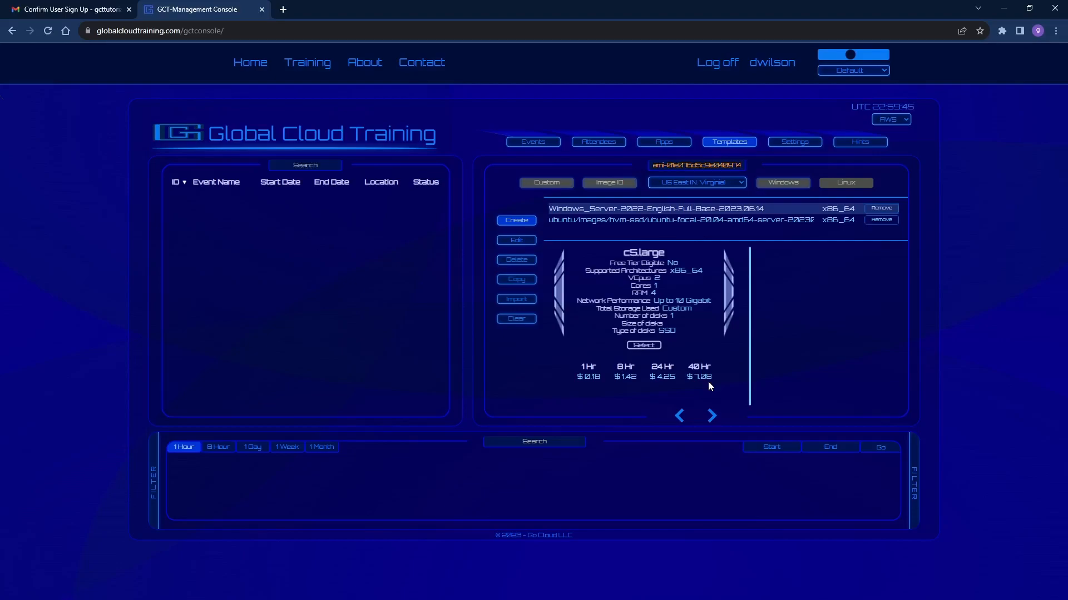
{"action": "left_click", "coordinate": [644, 347]}
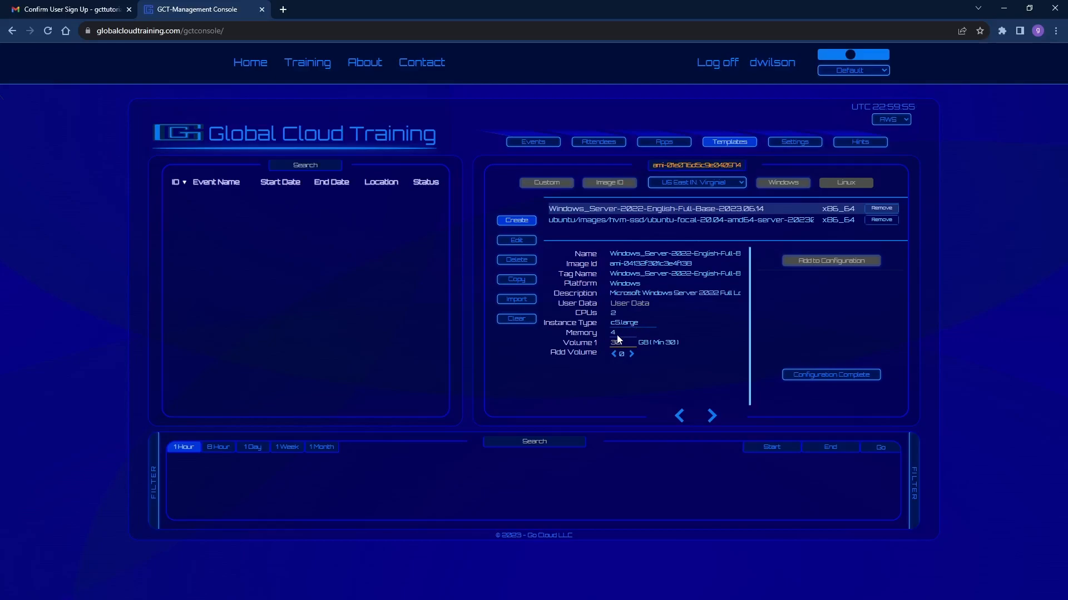
- Try adding extra volumes to the Windows Server 2022 image and remove them again, keeping Volume 1 at 30 GB
{"action": "double_click", "coordinate": [619, 342]}
{"action": "key", "text": "Tab"}
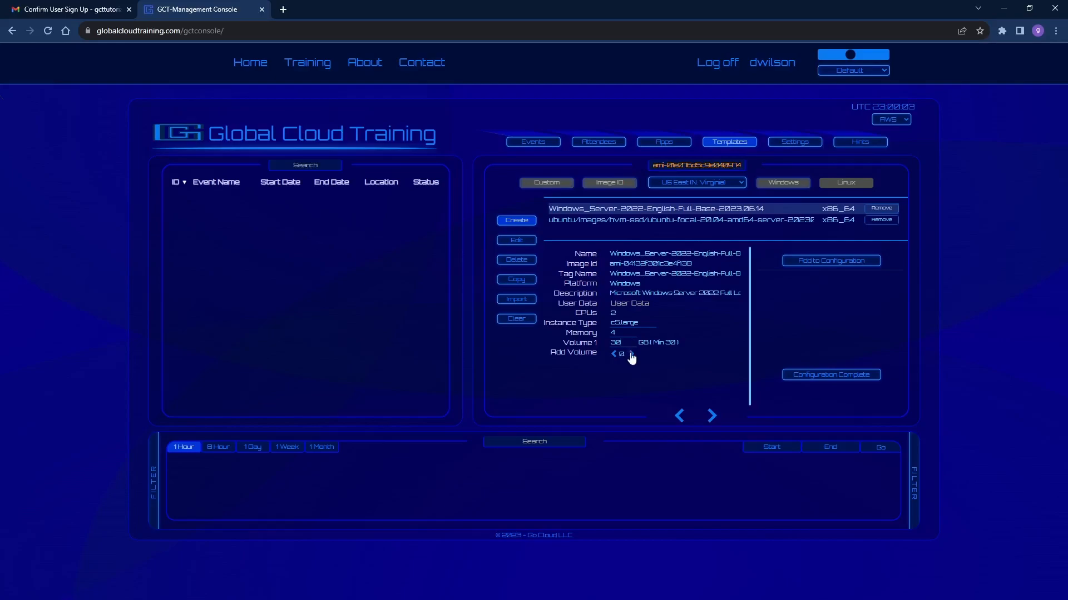
{"action": "left_click", "coordinate": [632, 355]}
{"action": "left_click", "coordinate": [632, 355]}
{"action": "left_click", "coordinate": [631, 355]}
{"action": "left_click", "coordinate": [632, 354]}
{"action": "left_click", "coordinate": [614, 355]}
{"action": "left_click", "coordinate": [614, 355]}
{"action": "left_click", "coordinate": [613, 355]}
{"action": "left_click", "coordinate": [614, 355]}
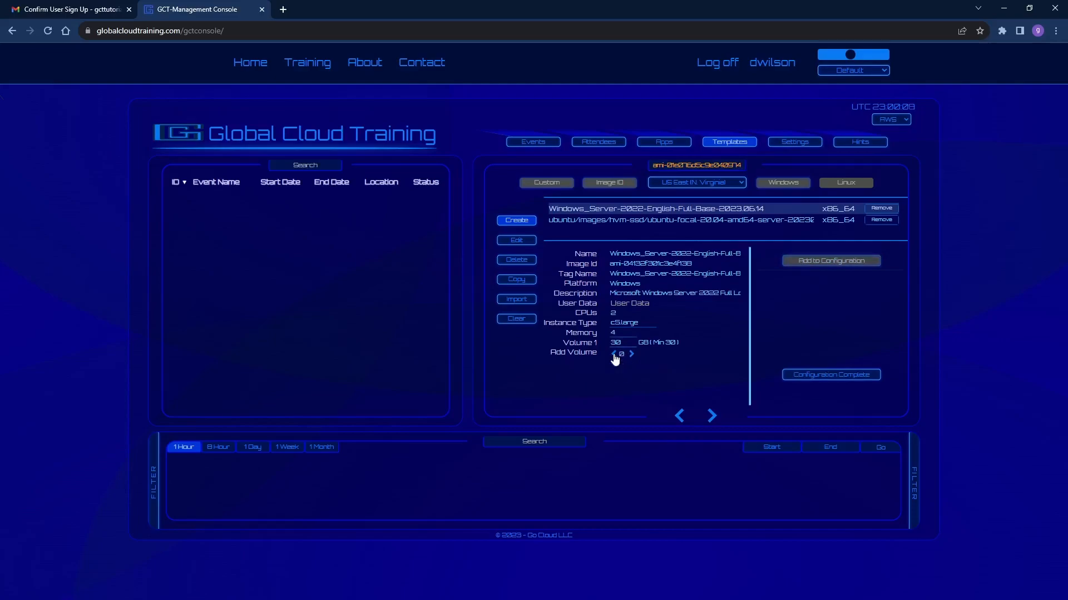
- Add the Windows Server 2022 image with its chosen settings to the configuration
{"action": "left_click", "coordinate": [828, 262]}
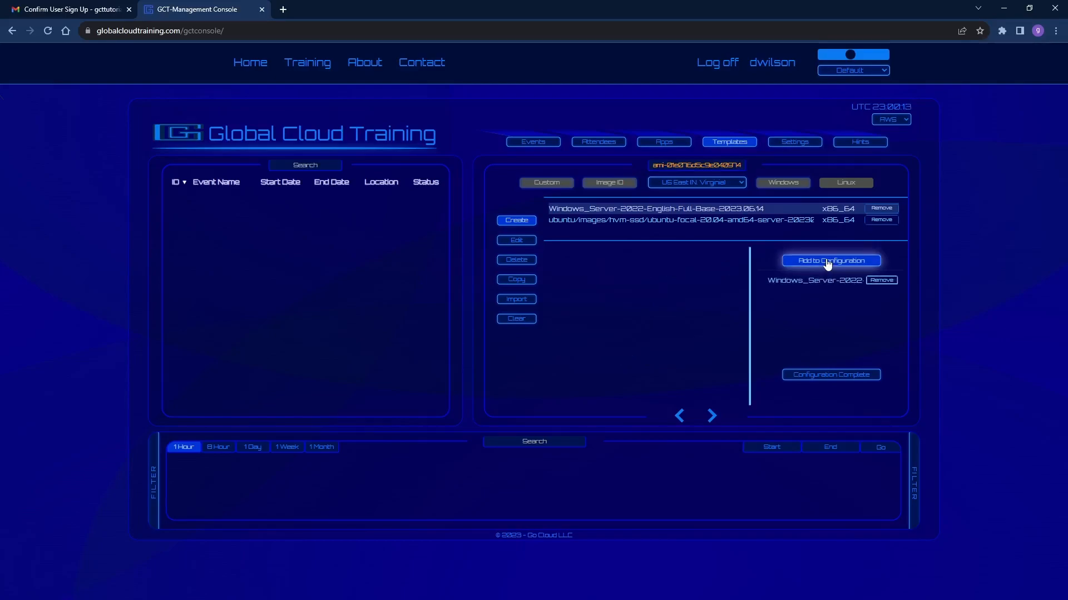
- Set the Ubuntu image to 1 CPU and select the t2.micro instance type for it
{"action": "left_click", "coordinate": [695, 223]}
{"action": "left_click", "coordinate": [630, 312]}
{"action": "type", "text": "1"}
{"action": "key", "text": "Tab"}
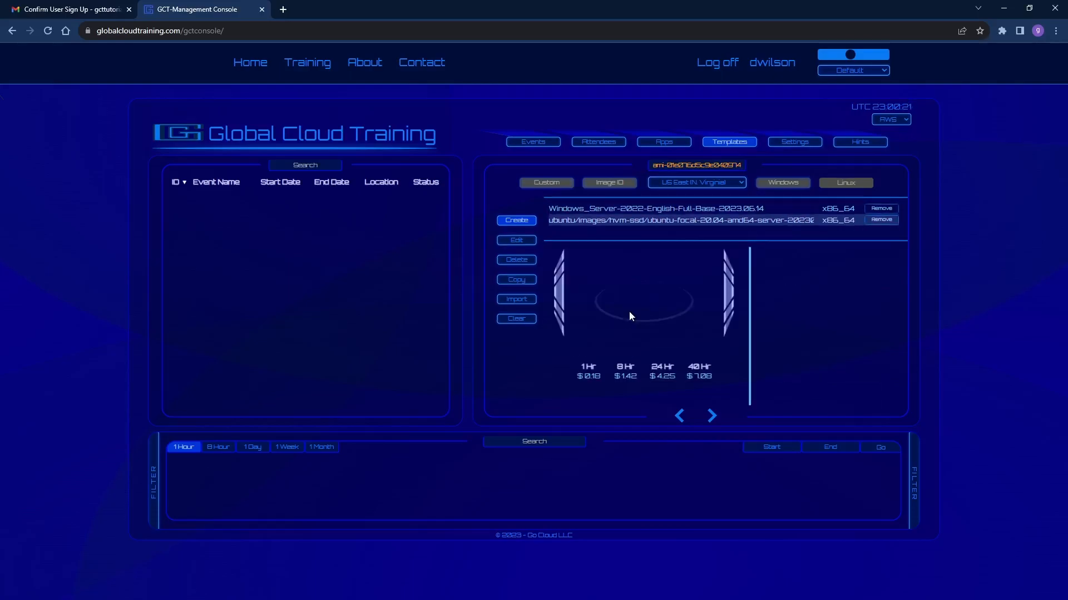
{"action": "left_click", "coordinate": [728, 295]}
{"action": "left_click", "coordinate": [728, 294]}
{"action": "left_click", "coordinate": [565, 286]}
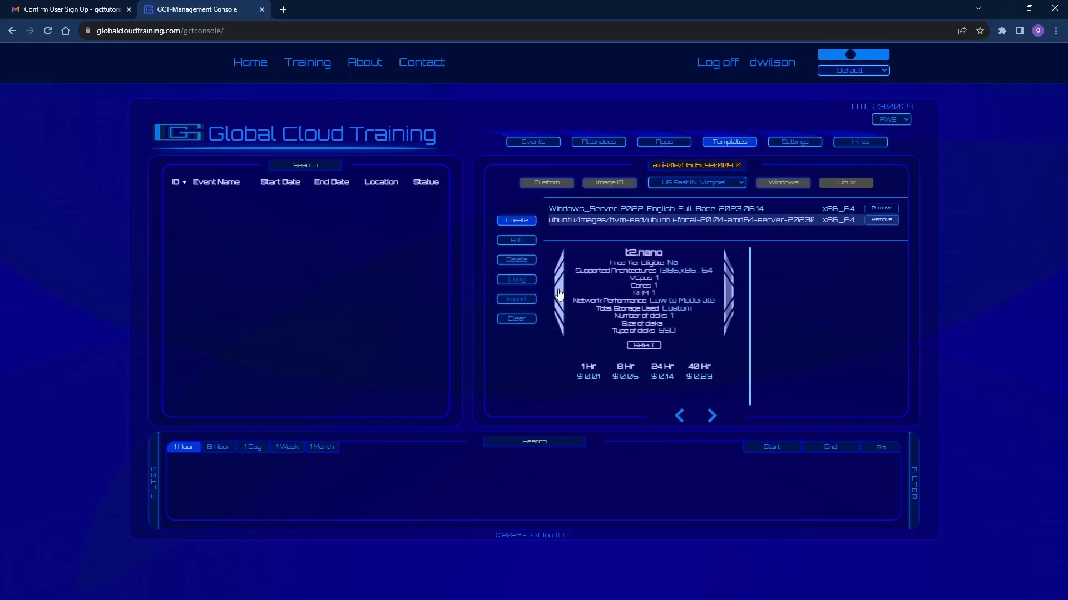
{"action": "left_click", "coordinate": [645, 346]}
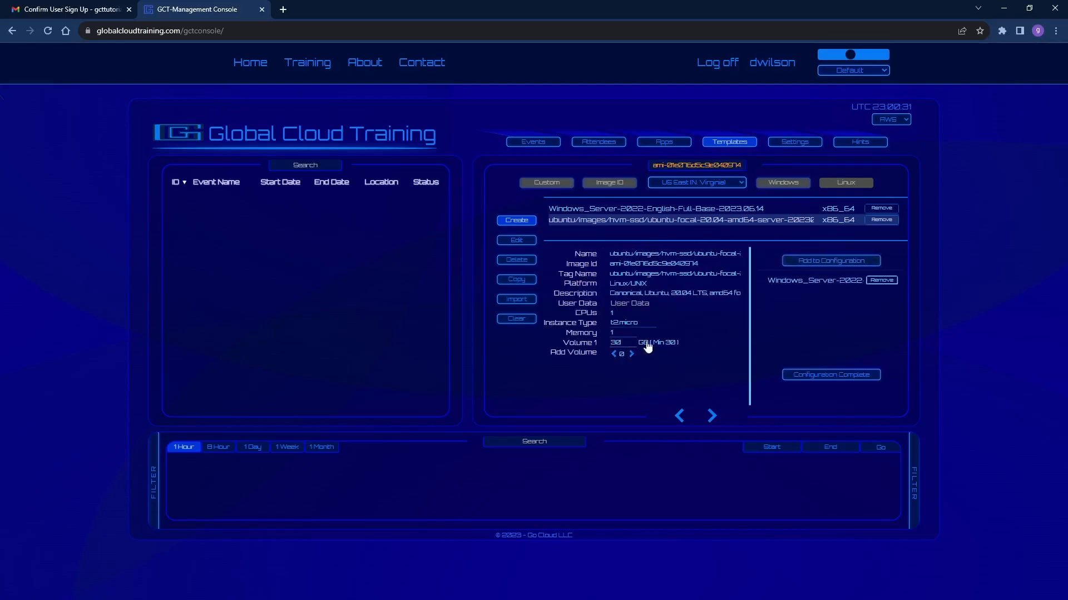
- Add the Ubuntu image to the configuration and mark the configuration as complete
{"action": "left_click", "coordinate": [807, 264]}
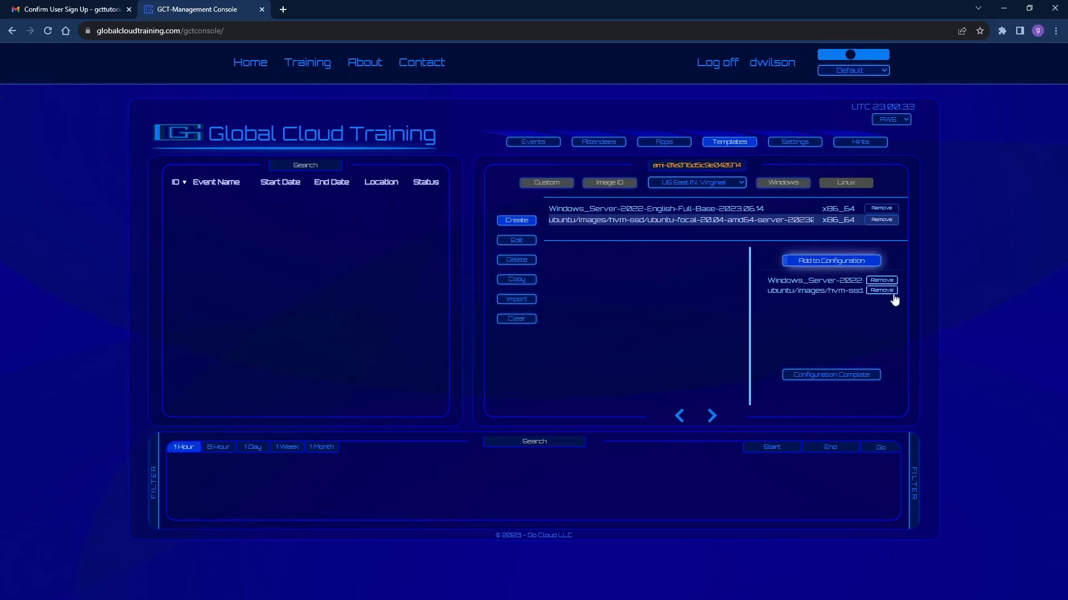
{"action": "left_click", "coordinate": [862, 378]}
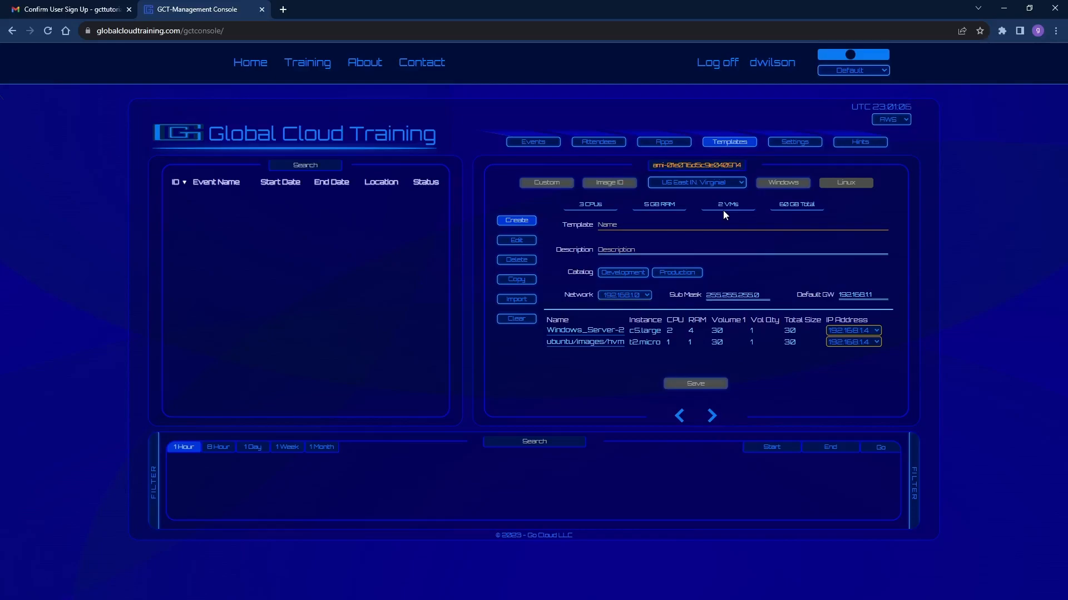
- Name the template Demo Template, describe it as "This is for the demo" and assign it to the Development catalog
{"action": "left_click", "coordinate": [614, 222]}
{"action": "type", "text": "Demo Template"}
{"action": "key", "text": "Tab"}
{"action": "type", "text": "This"}
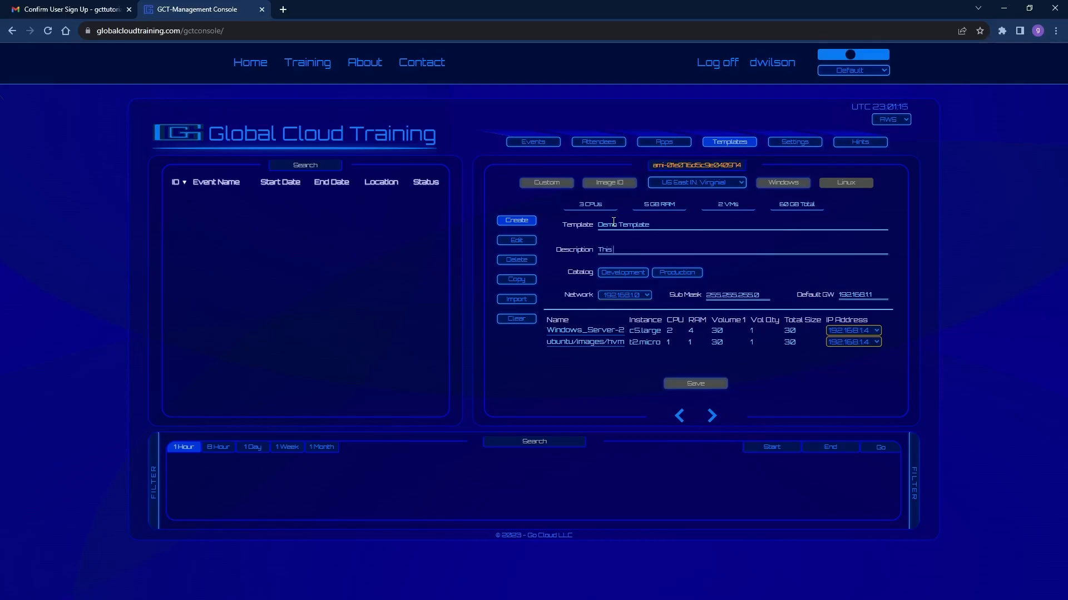
{"action": "type", "text": " is for the demo"}
{"action": "left_click", "coordinate": [630, 274]}
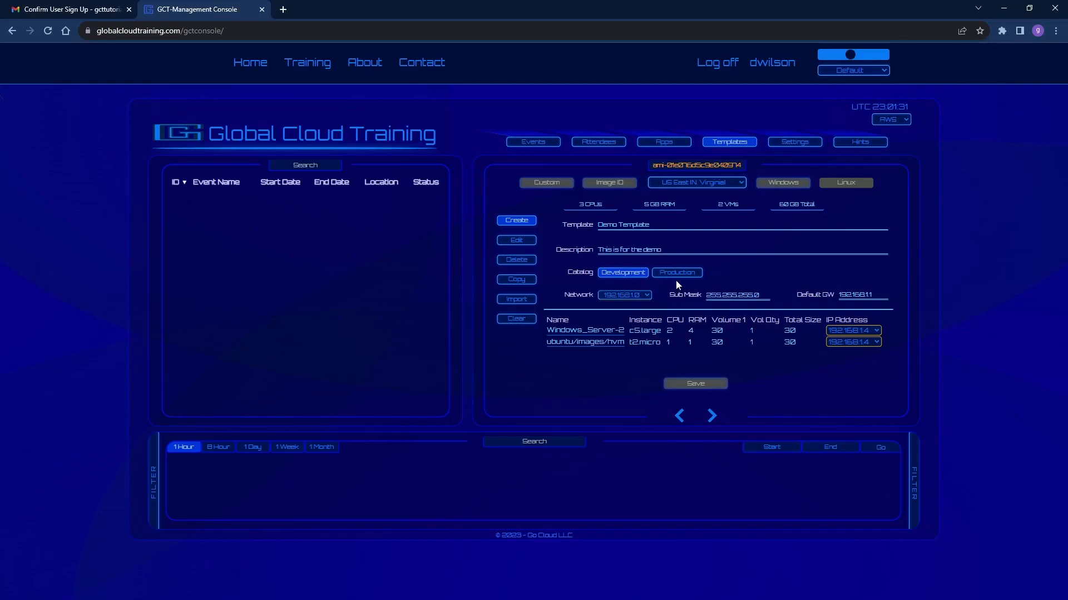
- Assign the IP address 192.168.1.5 to the Ubuntu machine in the template's machine list
{"action": "left_click", "coordinate": [650, 294]}
{"action": "left_click", "coordinate": [650, 295]}
{"action": "left_click", "coordinate": [878, 341]}
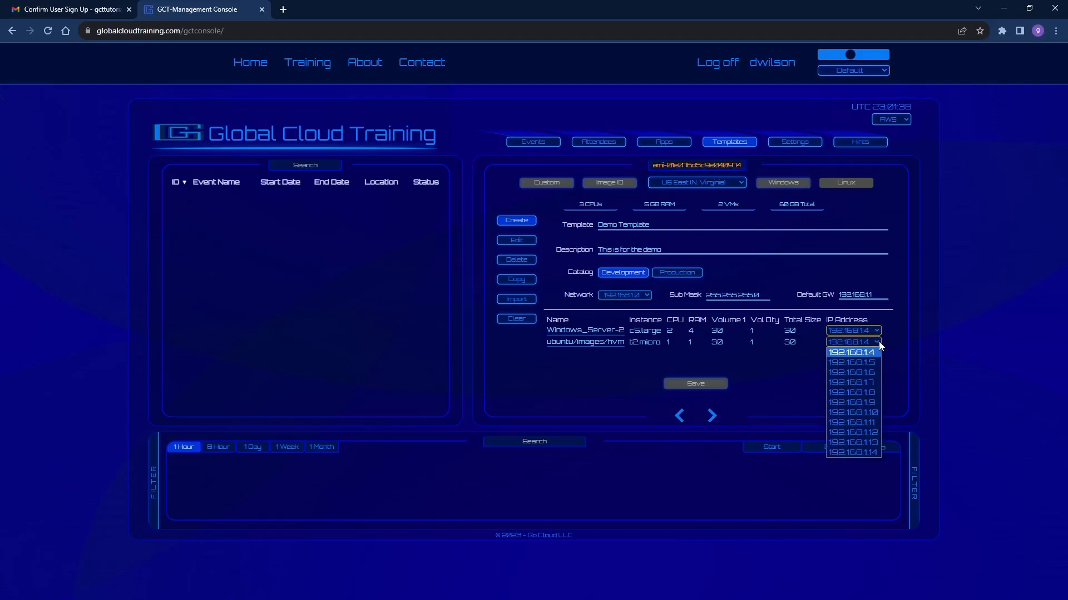
{"action": "left_click", "coordinate": [873, 365]}
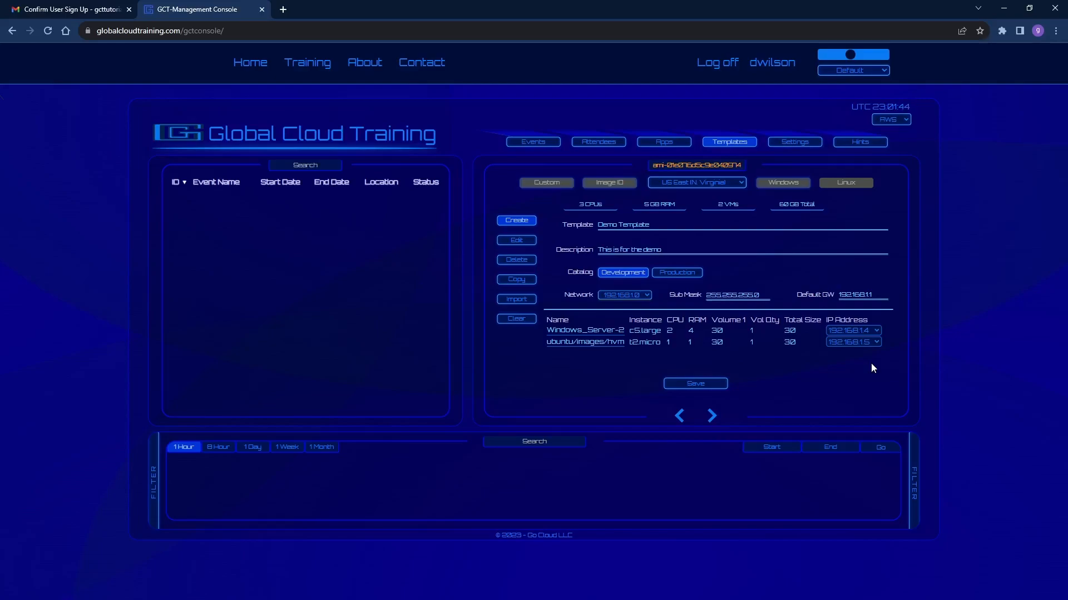
- Shorten the machine names to Windows_Server and ubuntu, and save the template
{"action": "left_click", "coordinate": [615, 330]}
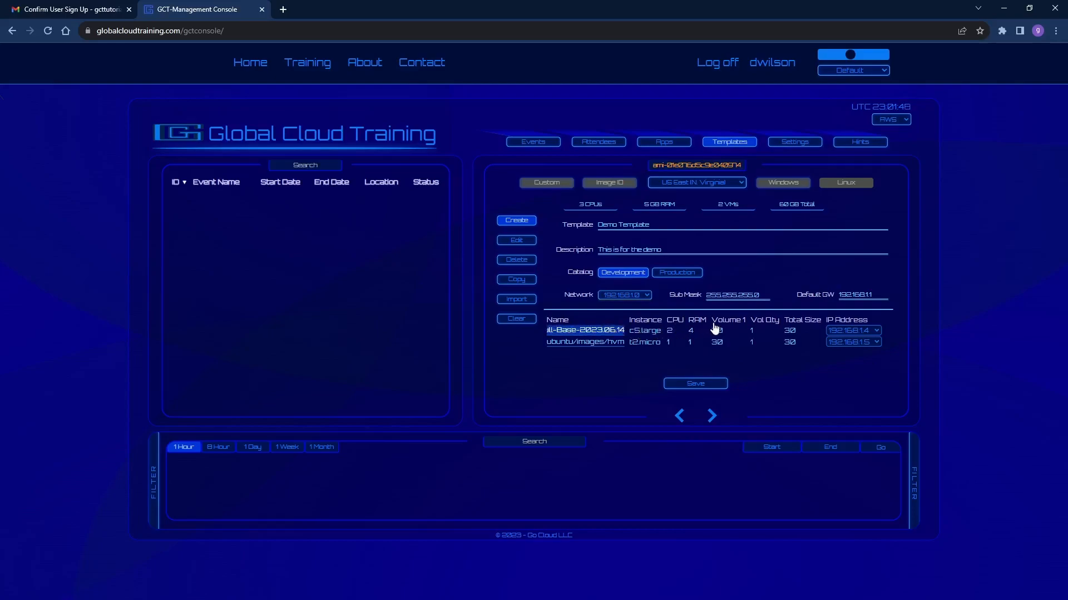
{"action": "key", "text": "Delete"}
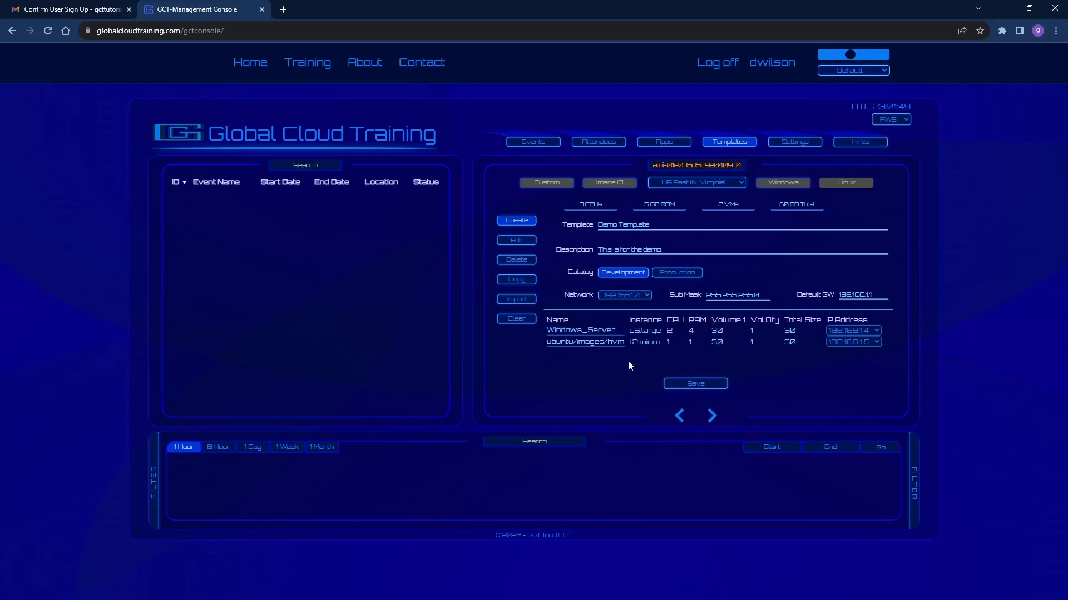
{"action": "left_click_drag", "start_coordinate": [576, 342], "coordinate": [674, 343]}
{"action": "key", "text": "Delete"}
{"action": "left_click", "coordinate": [693, 385]}
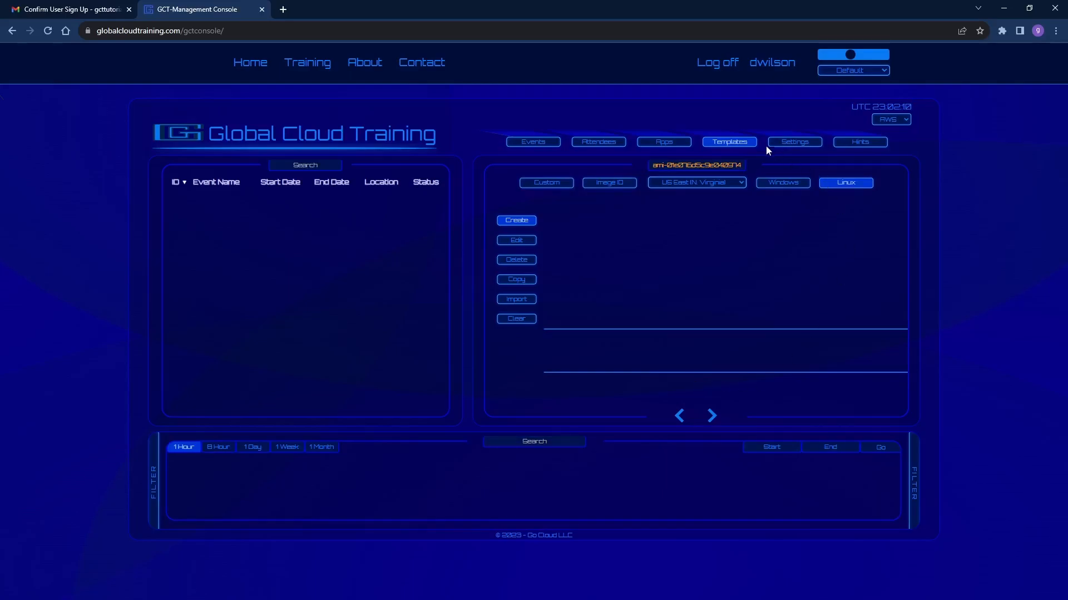
- Open Demo Template from the Development catalog for editing
{"action": "left_click", "coordinate": [516, 244]}
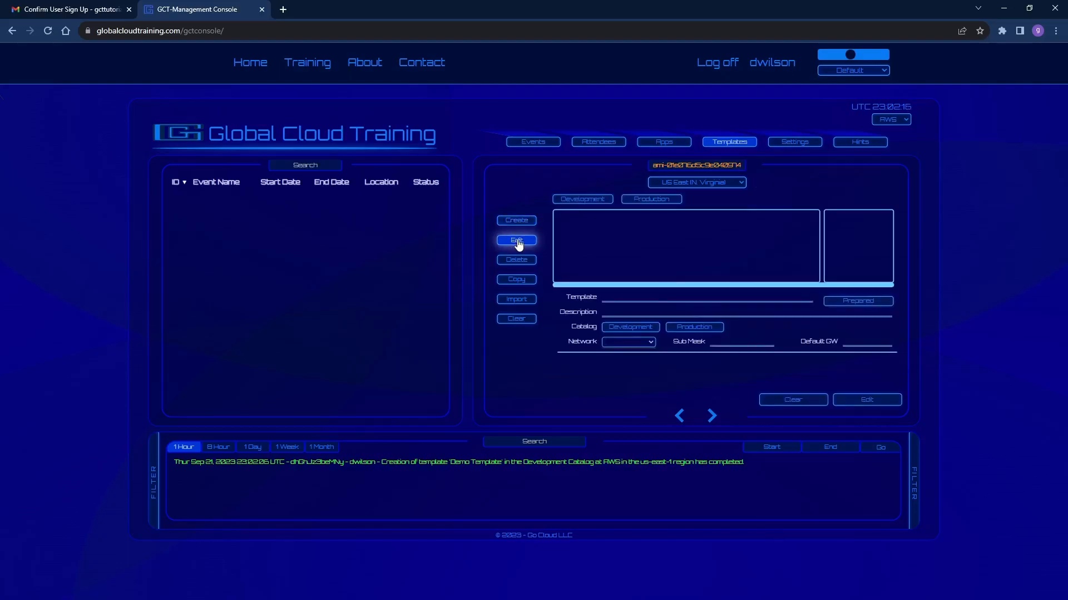
{"action": "left_click", "coordinate": [579, 198]}
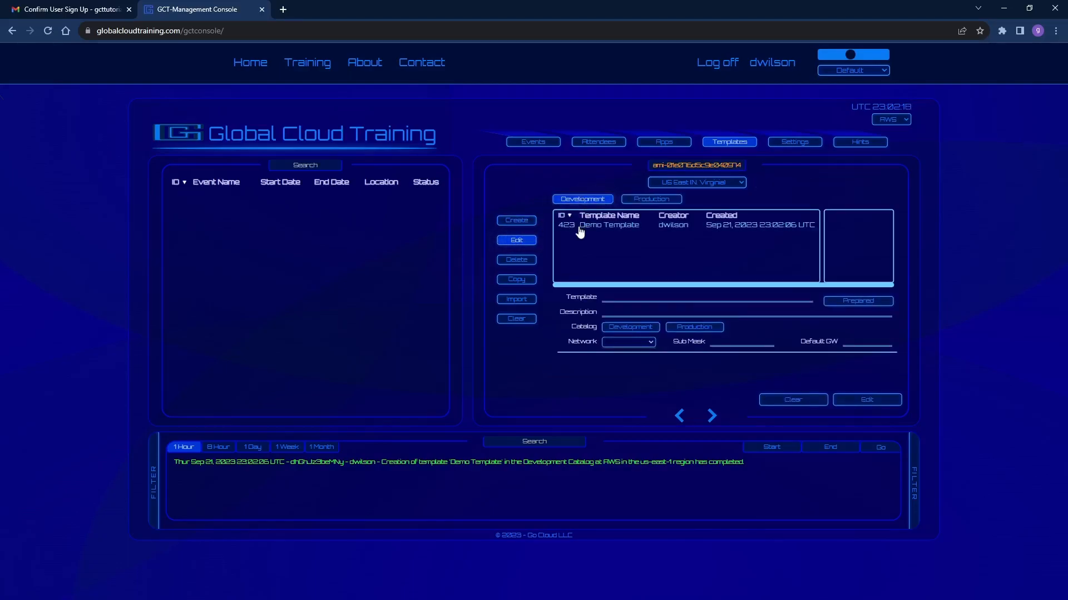
{"action": "left_click", "coordinate": [626, 232]}
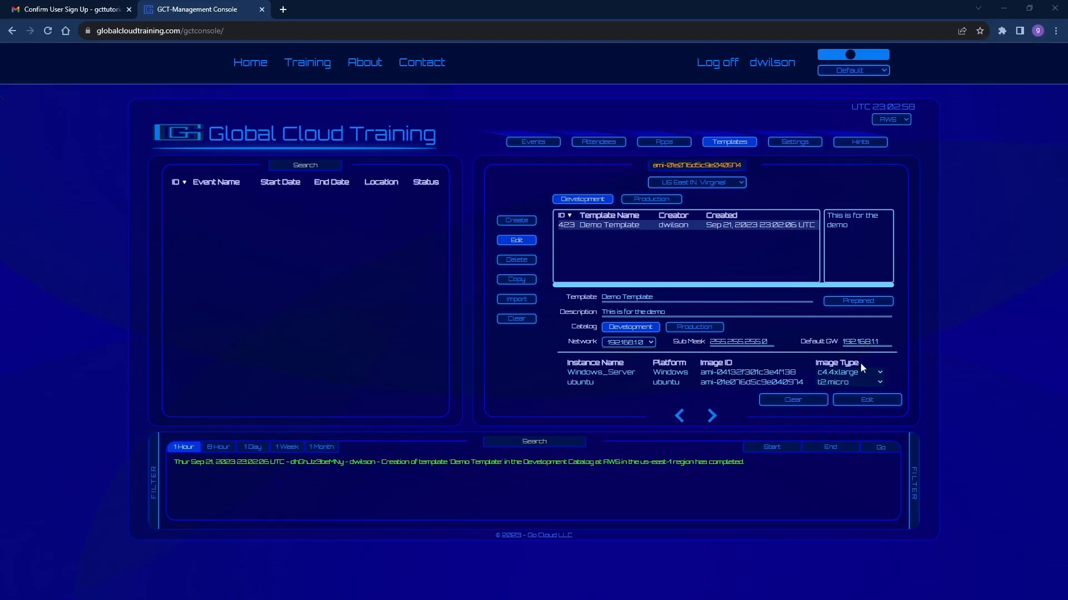
- Examine the image types available for the Windows_Server and ubuntu machines without changing either one
{"action": "left_click", "coordinate": [882, 373]}
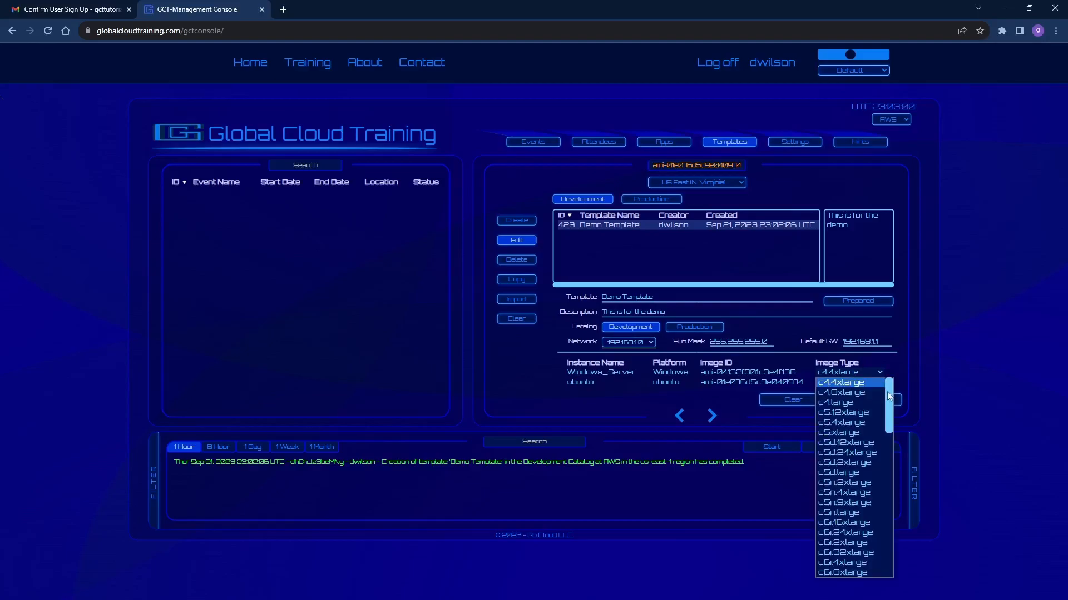
{"action": "left_click_drag", "start_coordinate": [890, 397], "coordinate": [896, 549]}
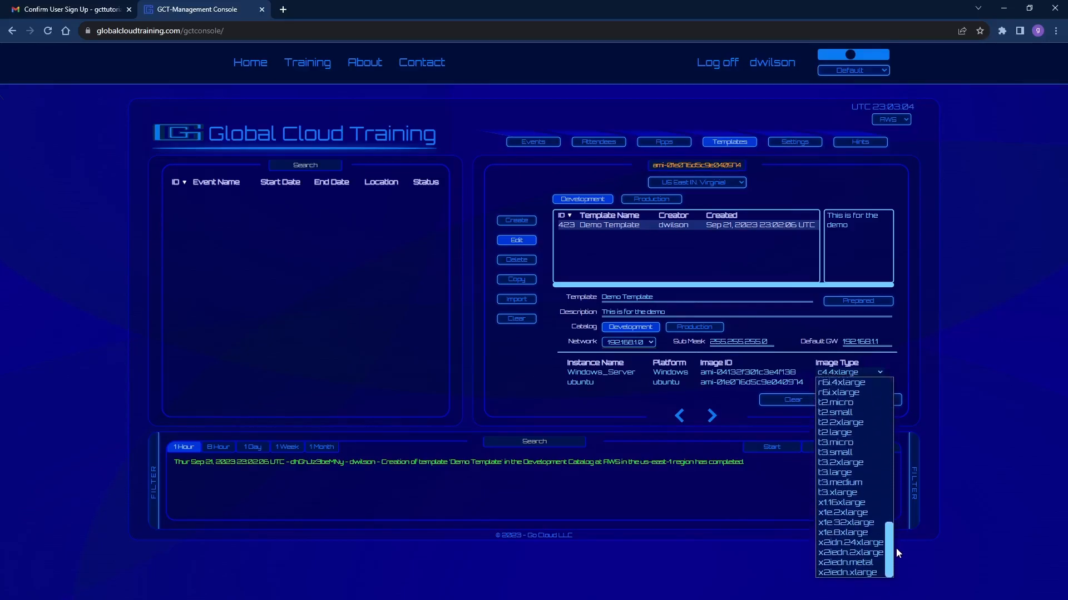
{"action": "left_click", "coordinate": [834, 402]}
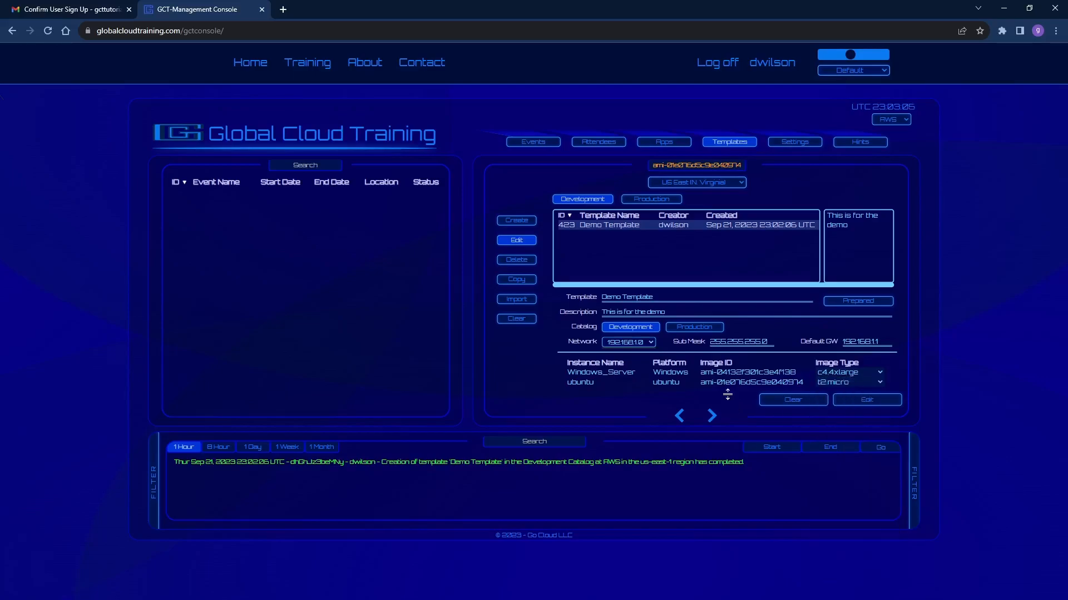
{"action": "left_click", "coordinate": [869, 382]}
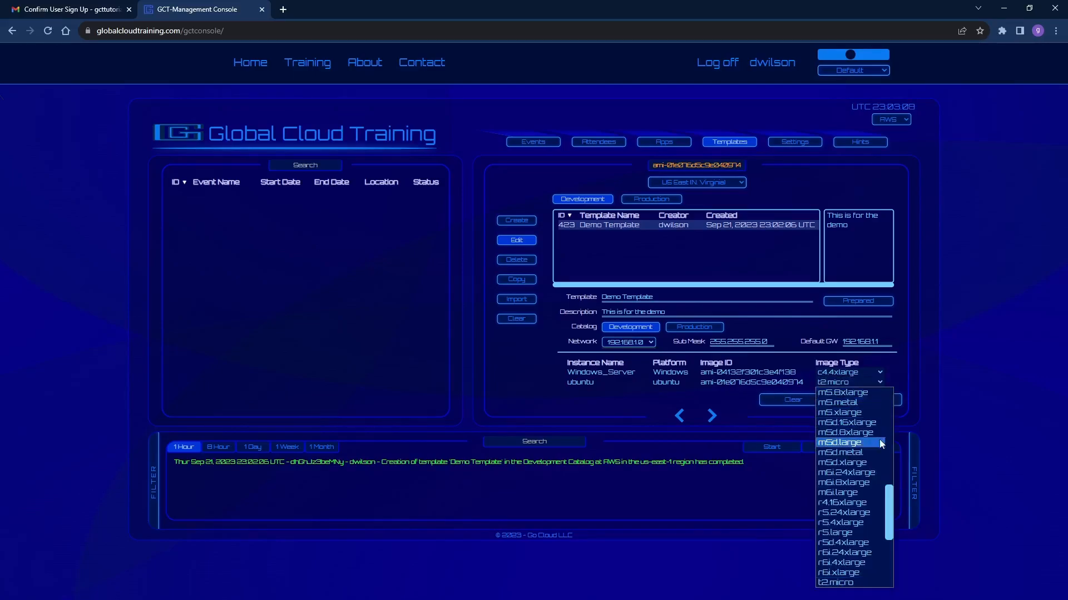
{"action": "left_click_drag", "start_coordinate": [888, 497], "coordinate": [877, 392]}
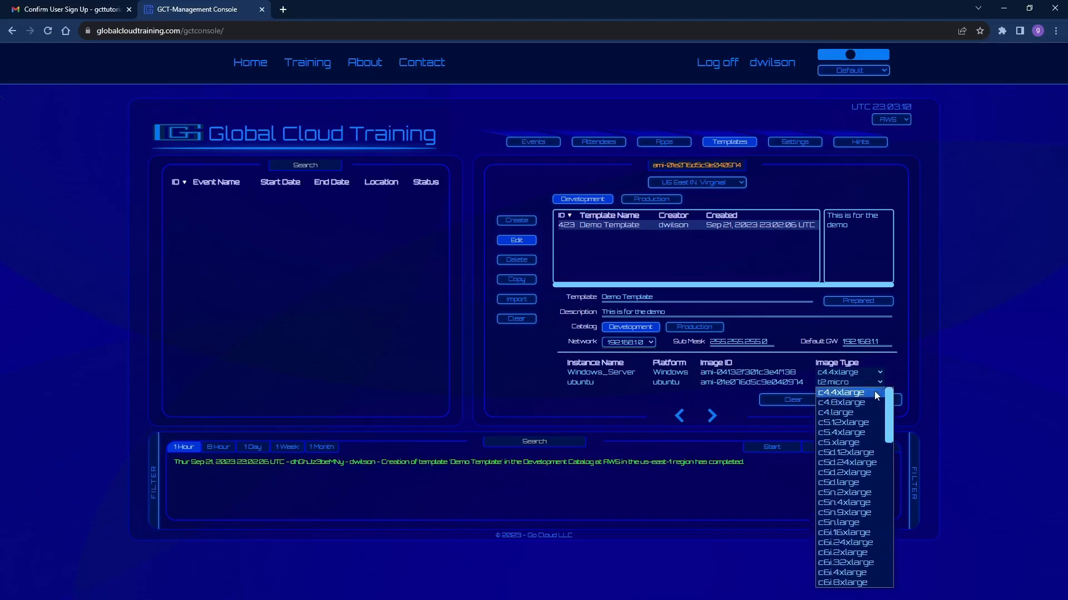
{"action": "left_click", "coordinate": [516, 385]}
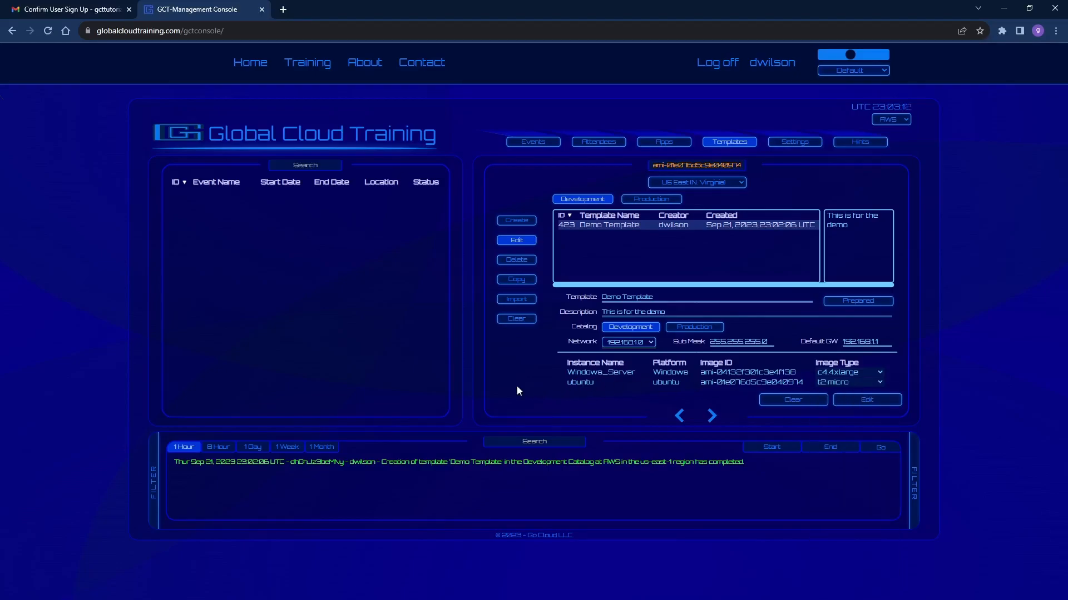
- Load Demo Template from the Development catalog into the template deletion form to review its details
{"action": "left_click", "coordinate": [514, 262]}
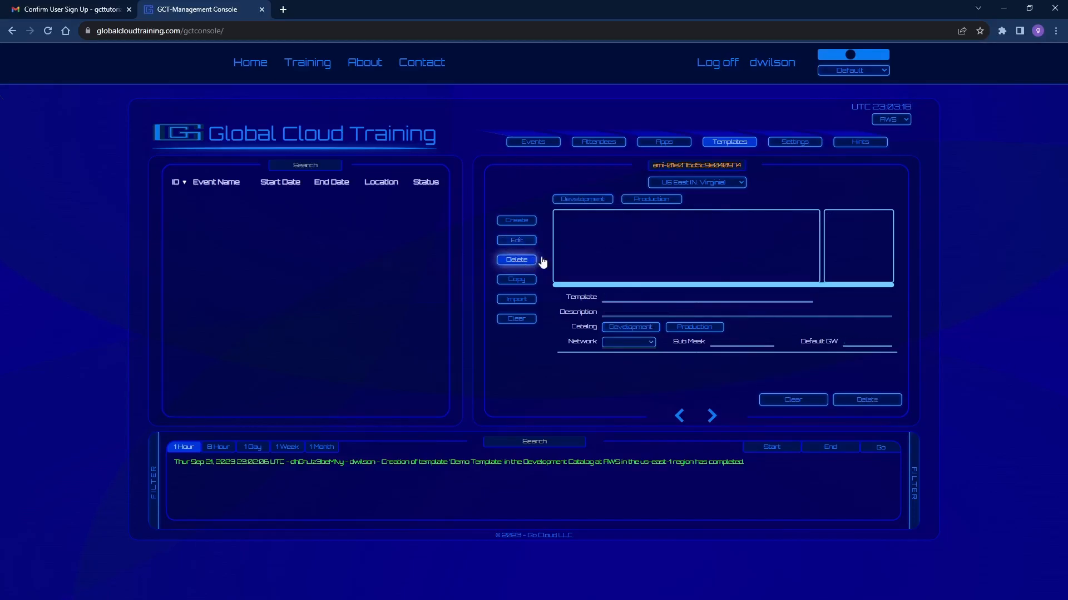
{"action": "left_click", "coordinate": [589, 199]}
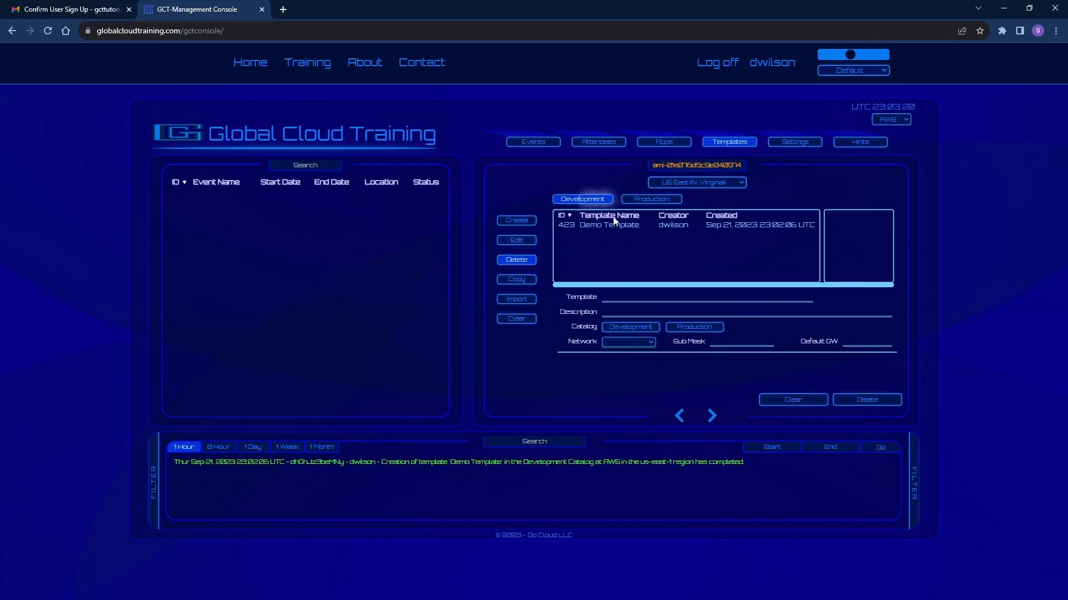
{"action": "left_click", "coordinate": [615, 226]}
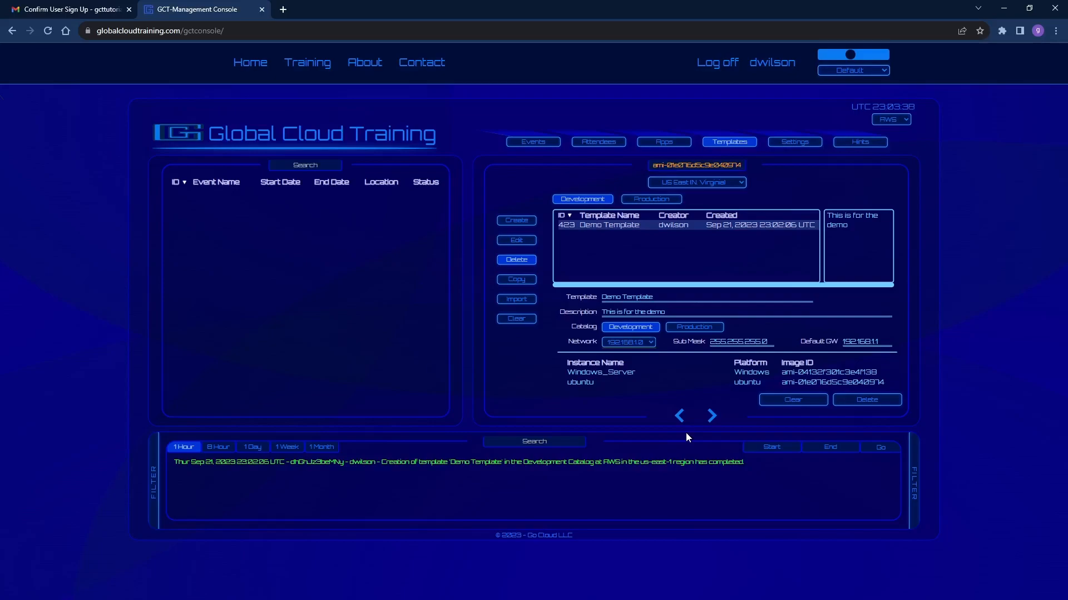
- Try to copy Demo Template from the Development catalog to the Europe (London) - eu-west-2 region
{"action": "left_click", "coordinate": [517, 280]}
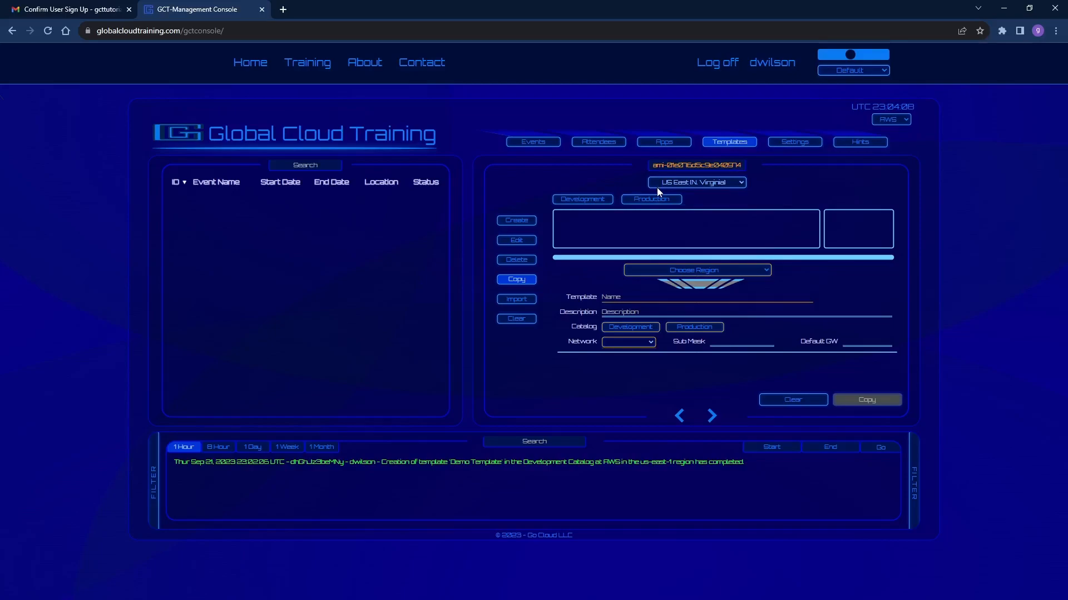
{"action": "left_click", "coordinate": [712, 271]}
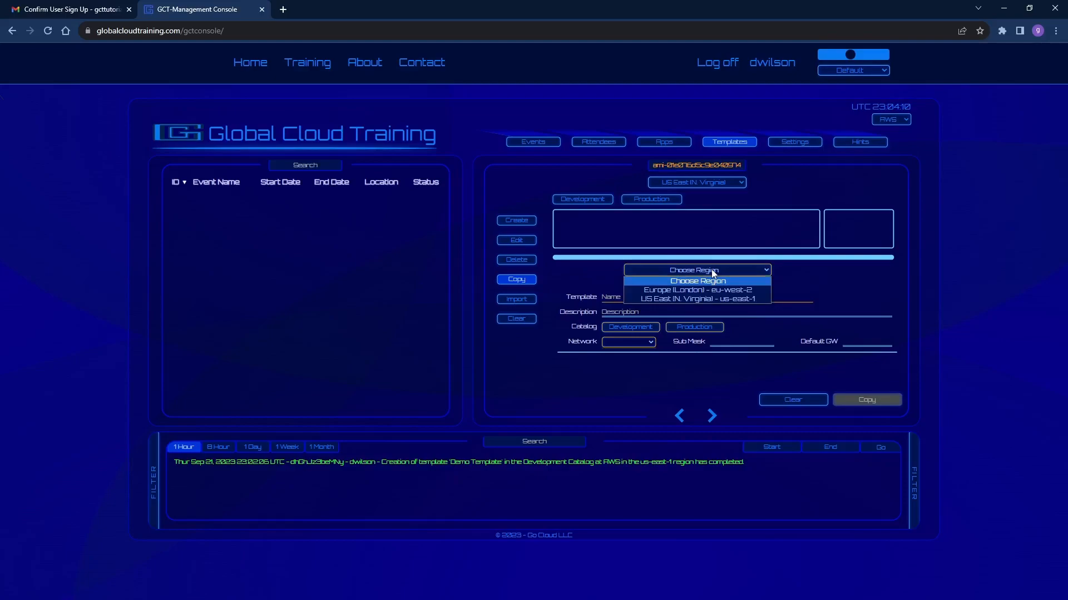
{"action": "left_click", "coordinate": [700, 290]}
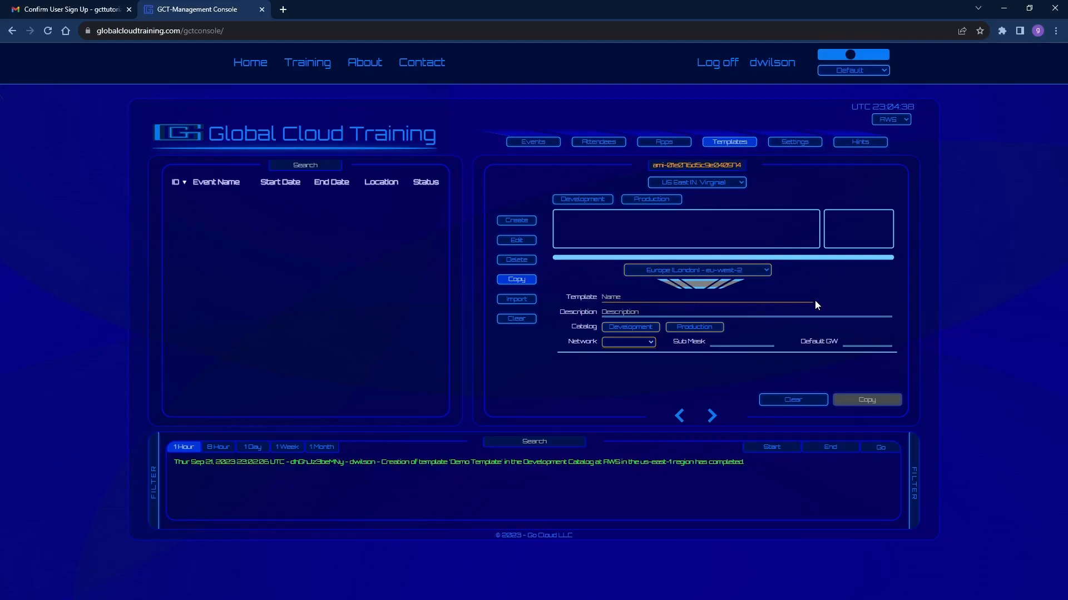
{"action": "left_click", "coordinate": [596, 193]}
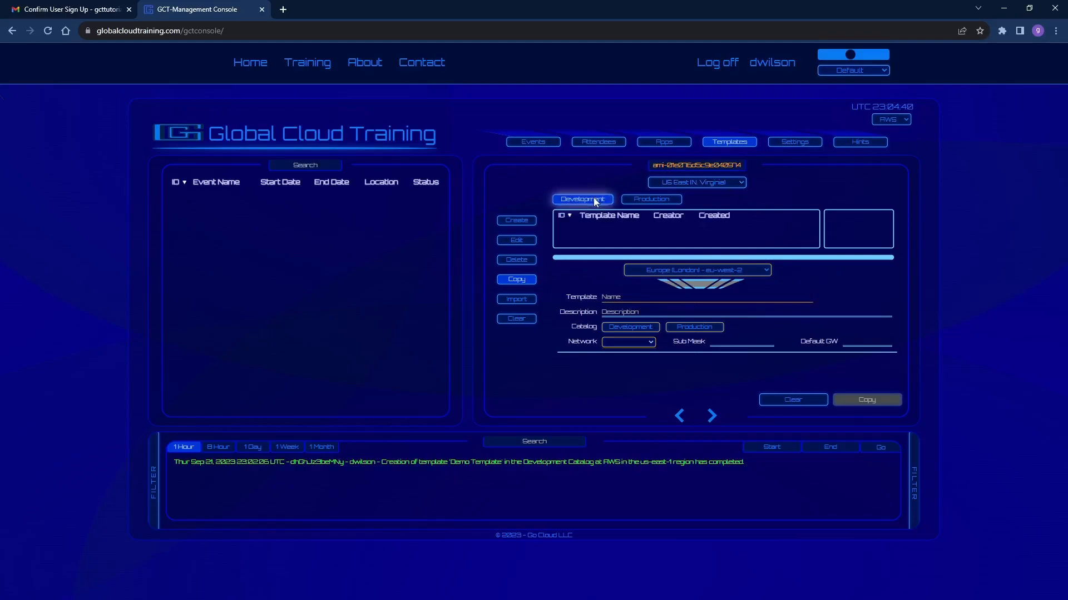
{"action": "left_click", "coordinate": [602, 225]}
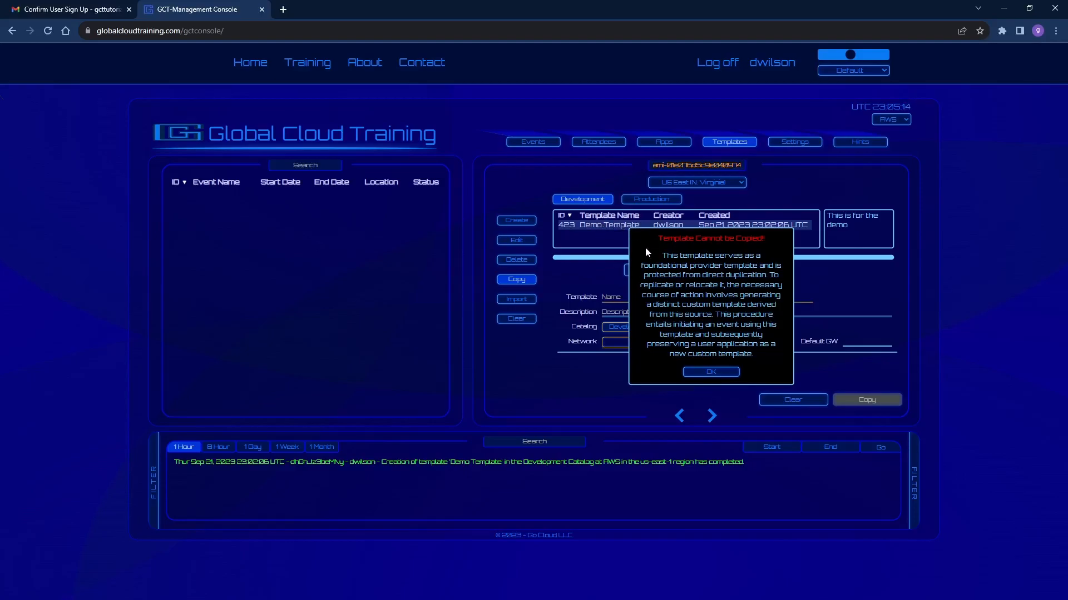
{"action": "left_click", "coordinate": [713, 372]}
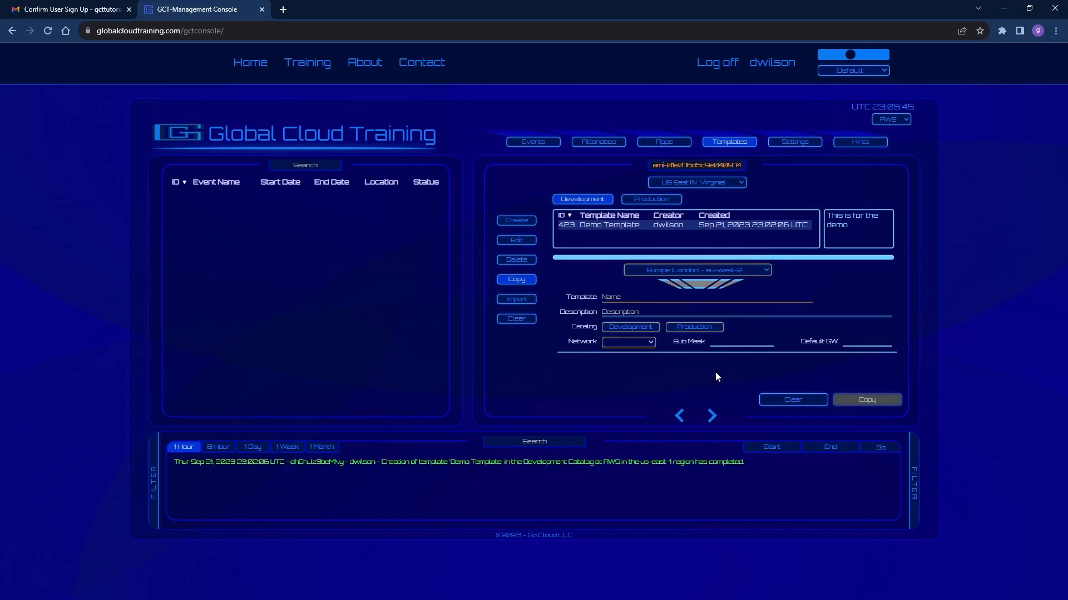
- View the image import form, clear the template workspace and log off from the console
{"action": "left_click", "coordinate": [517, 299]}
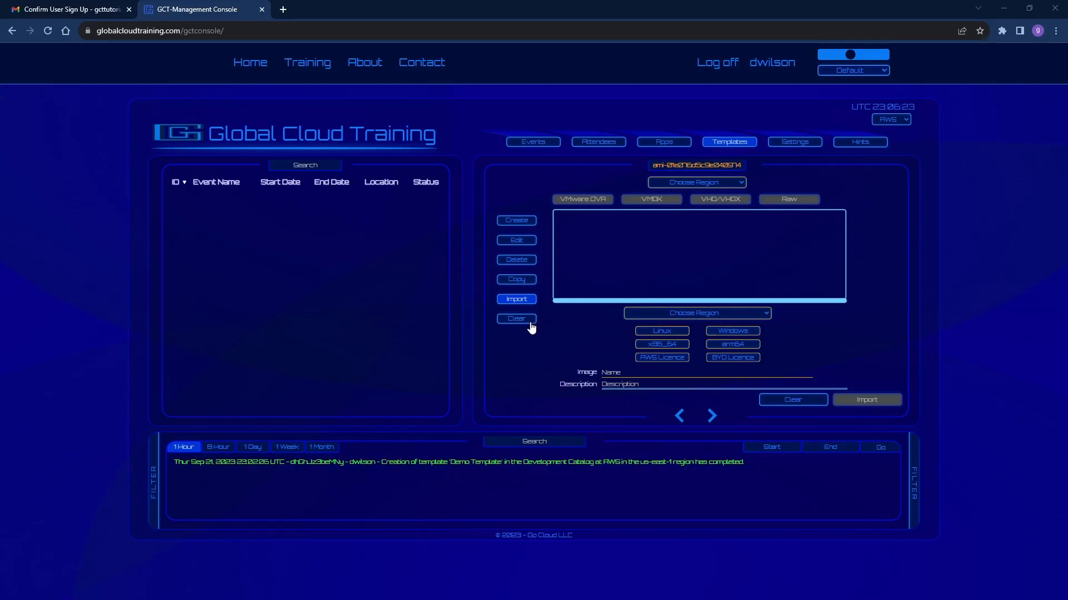
{"action": "left_click", "coordinate": [516, 320]}
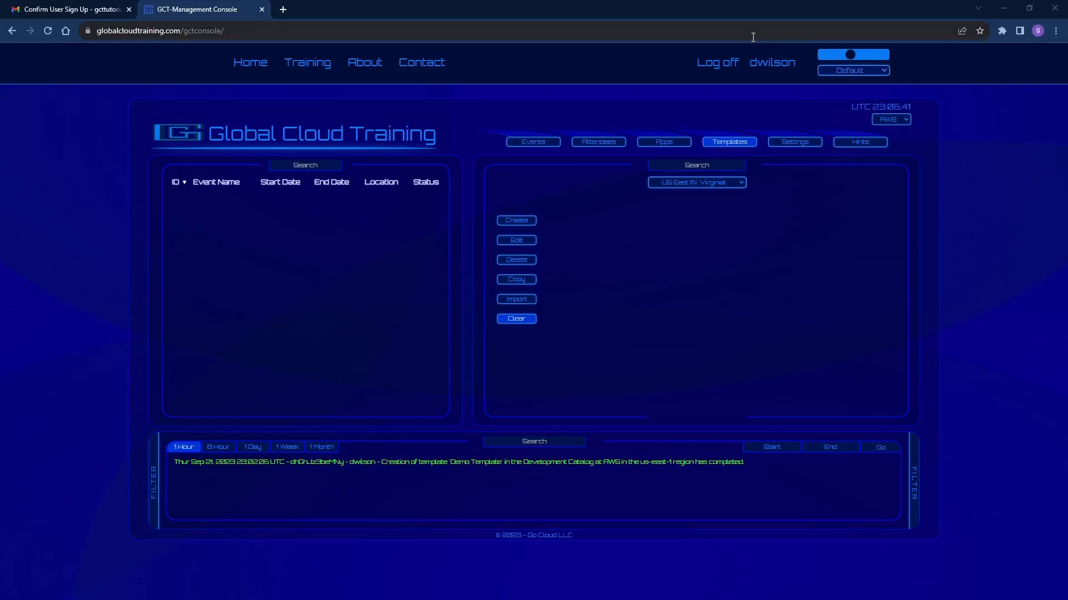
{"action": "left_click", "coordinate": [718, 63]}
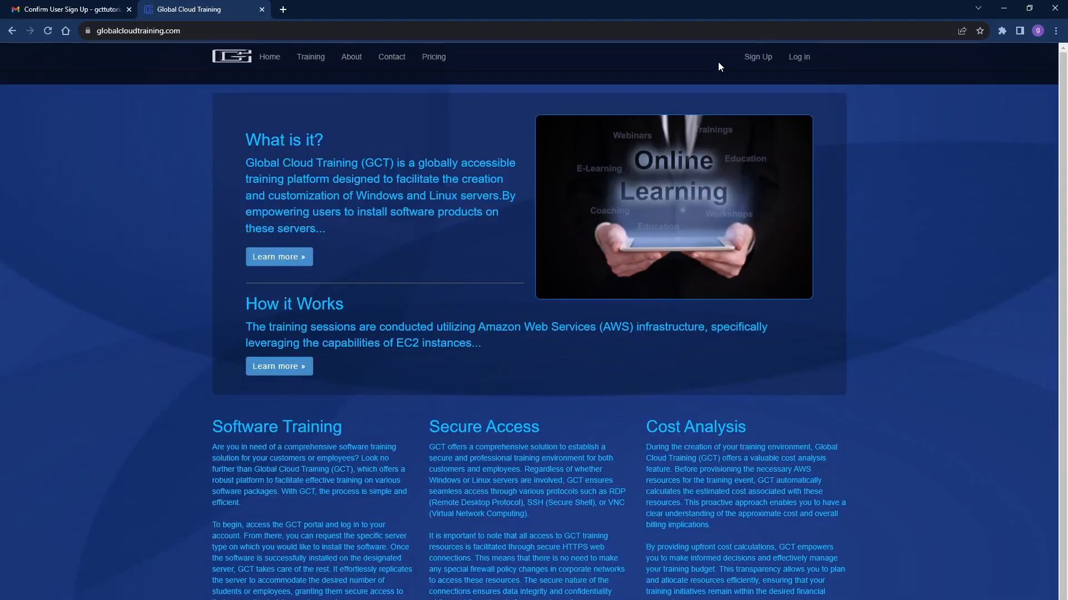